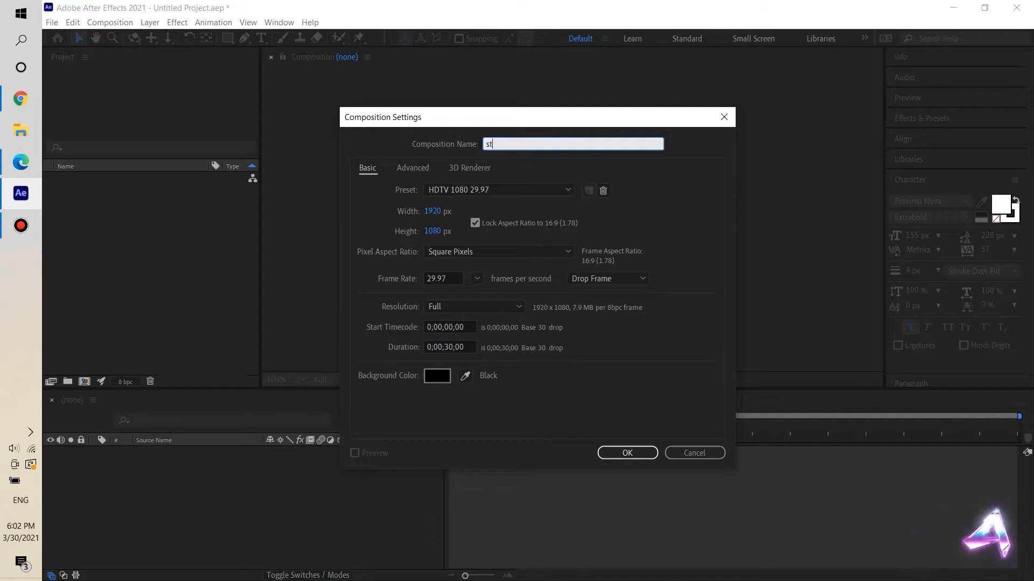
Create a composition named "stroke text" and trim it to a work area about 10 seconds long
text(ke text)
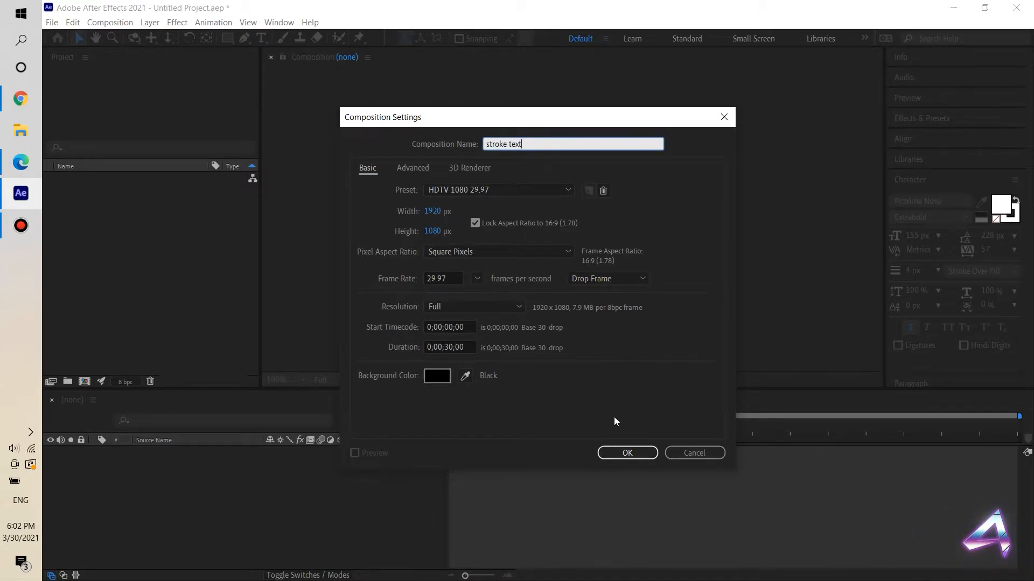
click(626, 452)
drag(1017, 433, 640, 443)
right_click(603, 436)
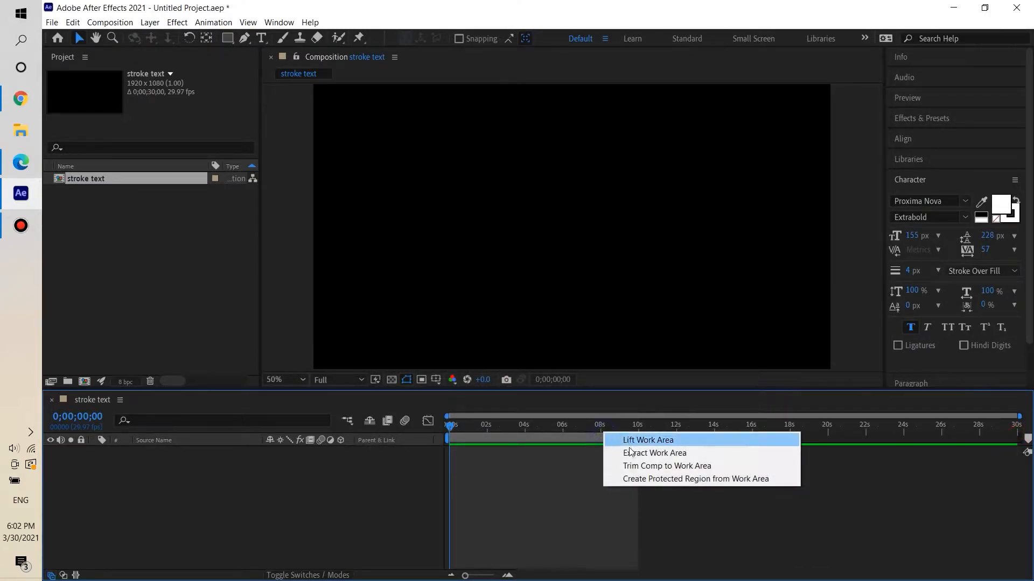
click(635, 466)
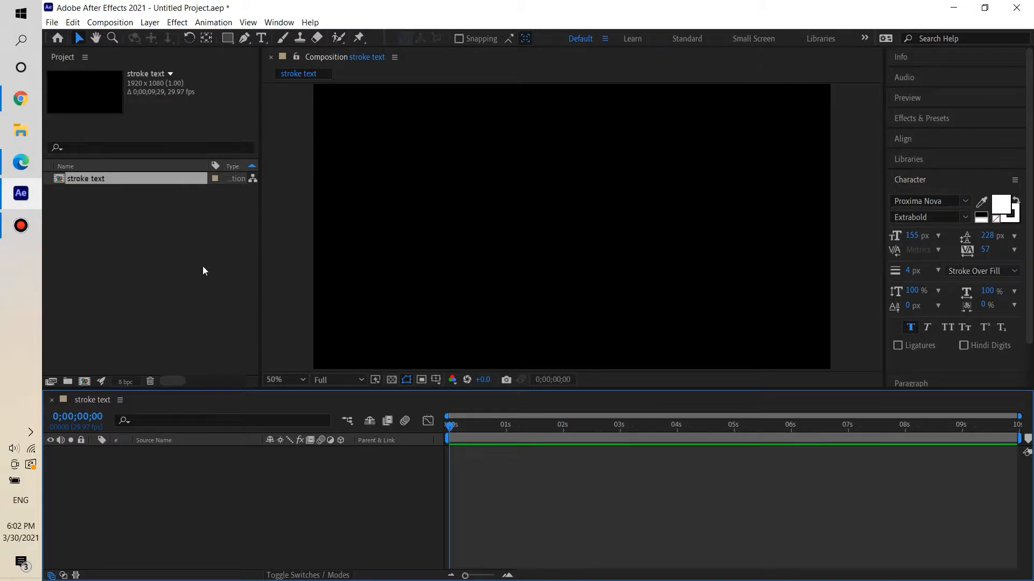
Add a horizontal text layer reading ADEEM STUDIO to the composition
click(262, 37)
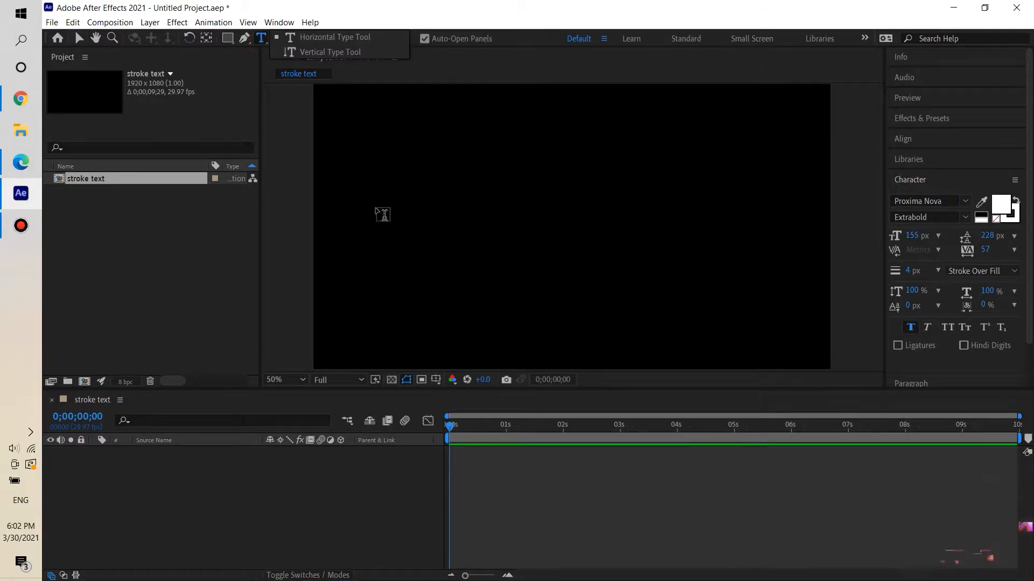
click(384, 226)
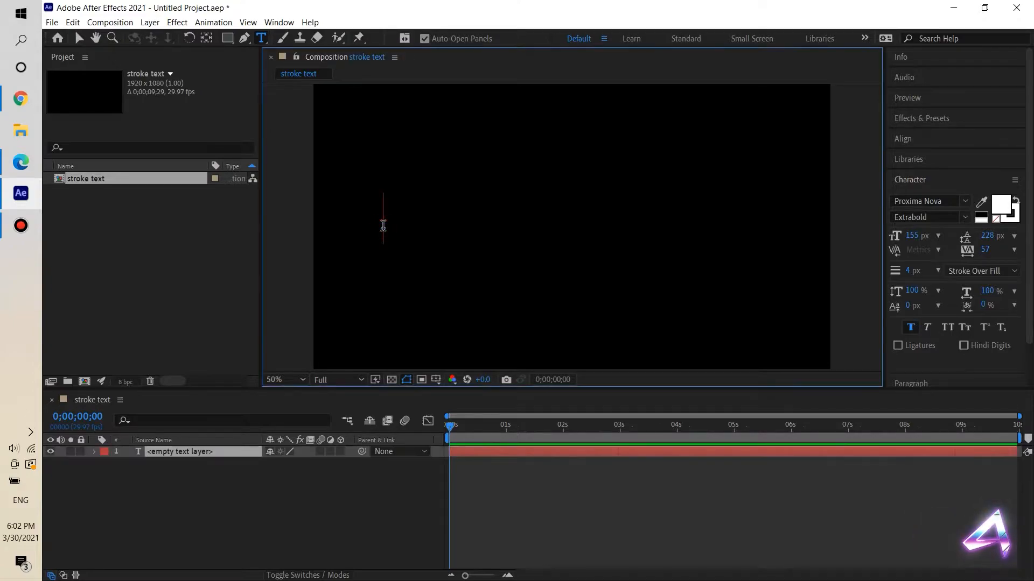
text(ADEE)
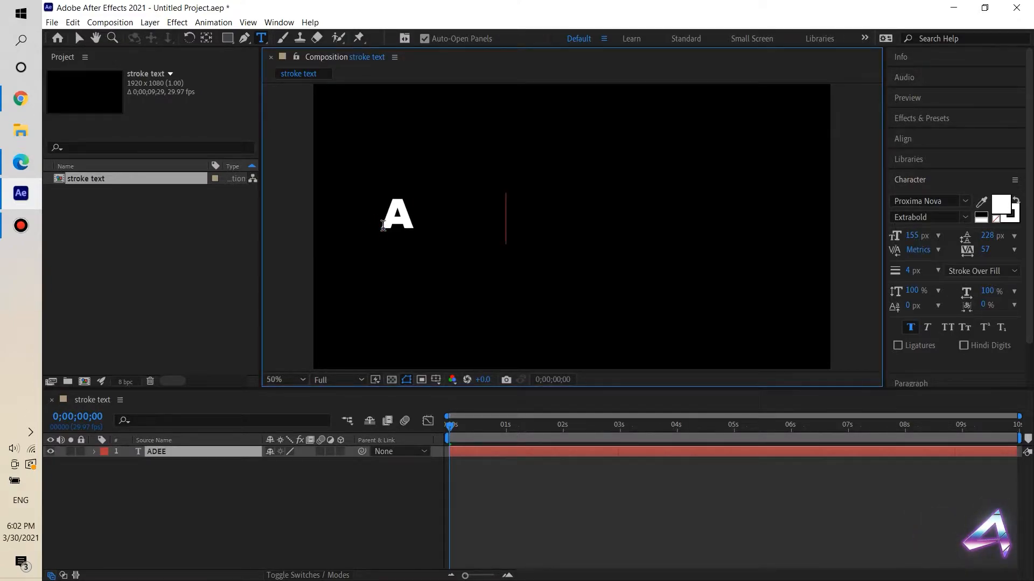
text(M STU)
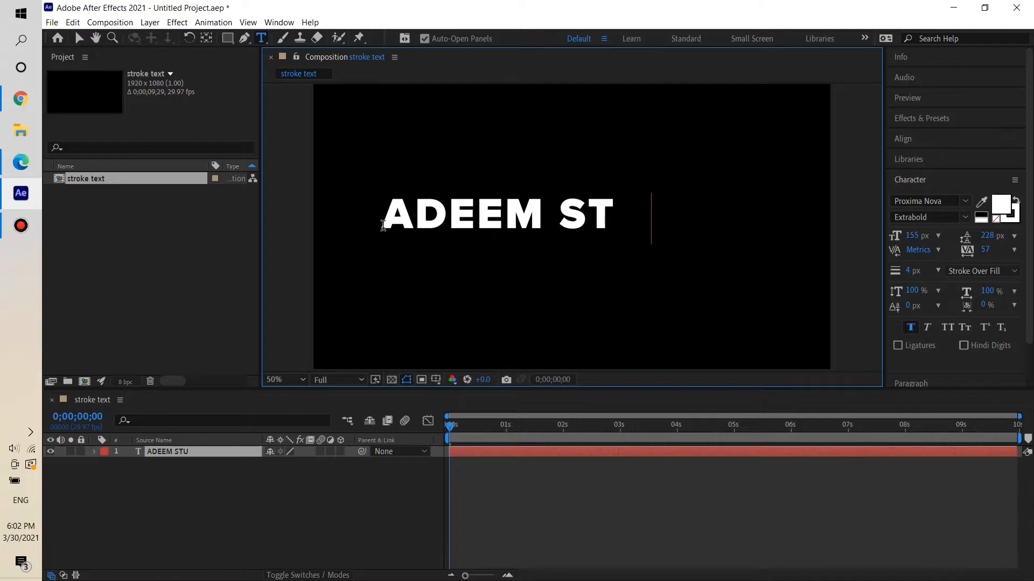
text(DIO)
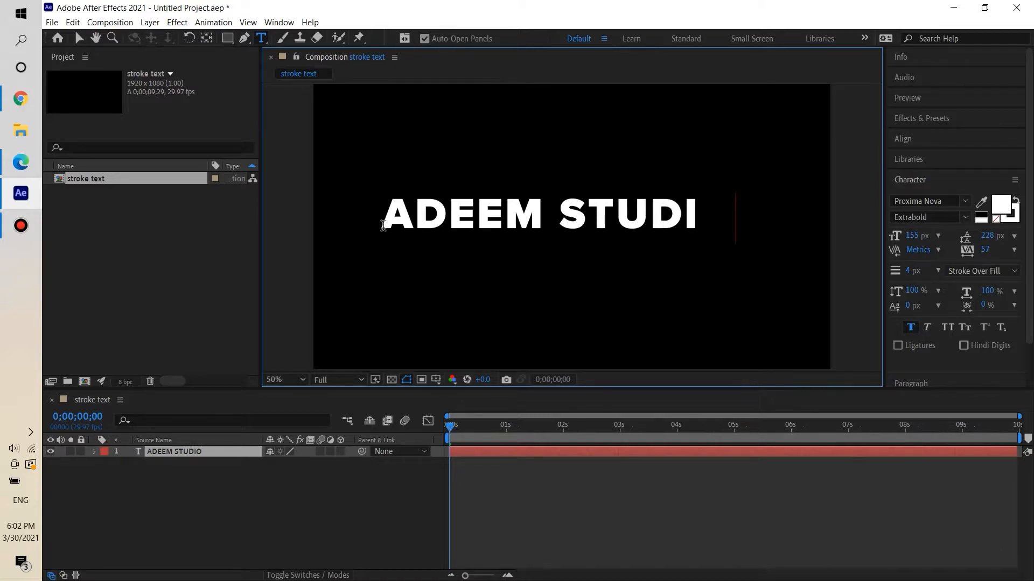
Center the ADEEM STUDIO text horizontally and vertically in the composition
click(79, 39)
click(914, 141)
click(922, 171)
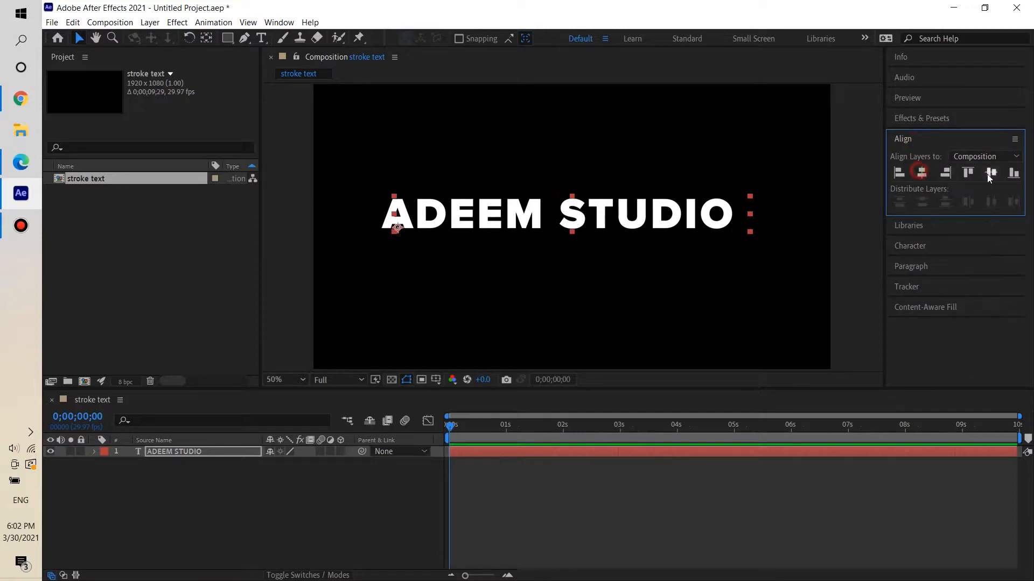
key(Caps_Lock)
click(990, 173)
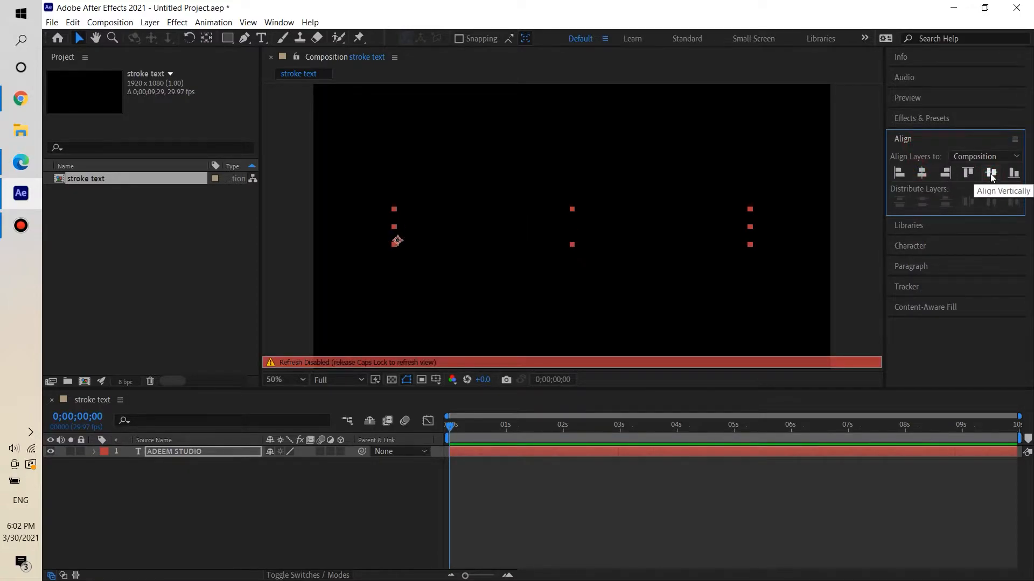
key(Caps_Lock)
click(994, 173)
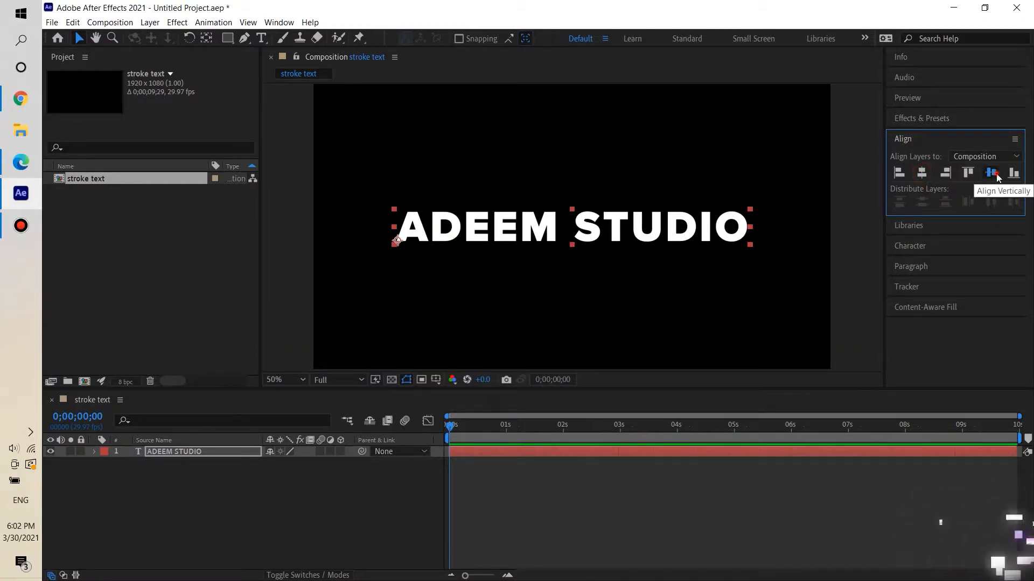
Check the font family and available font styles in the text's character settings
click(905, 246)
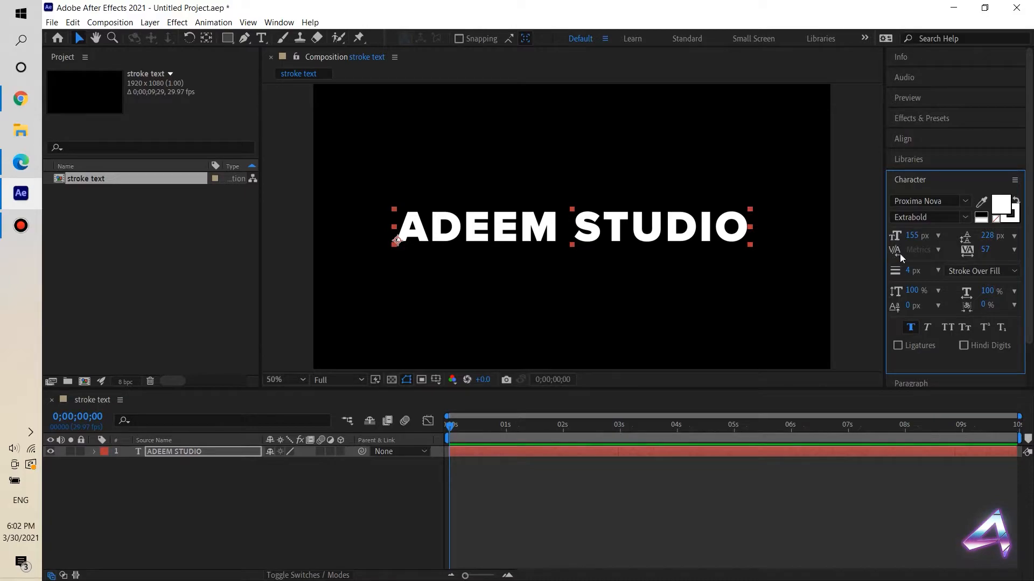
click(963, 219)
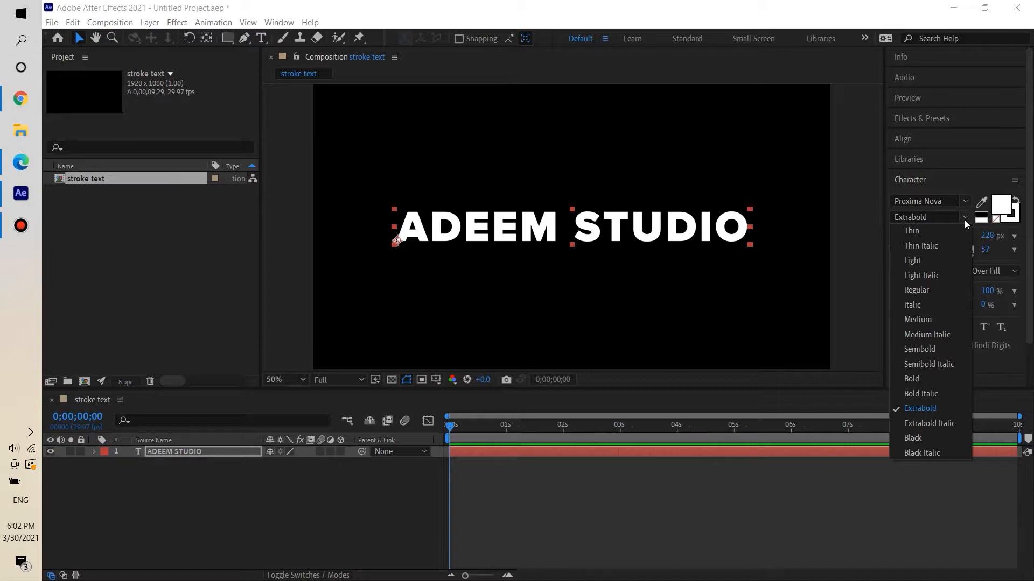
click(863, 227)
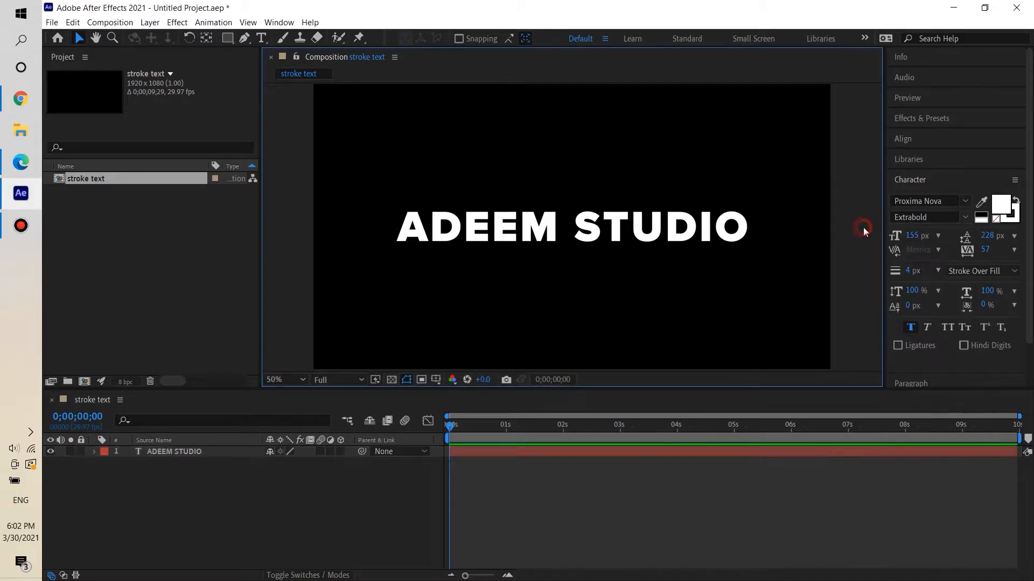
Create shapes from the ADEEM STUDIO text and delete the original text layer
click(294, 484)
click(182, 451)
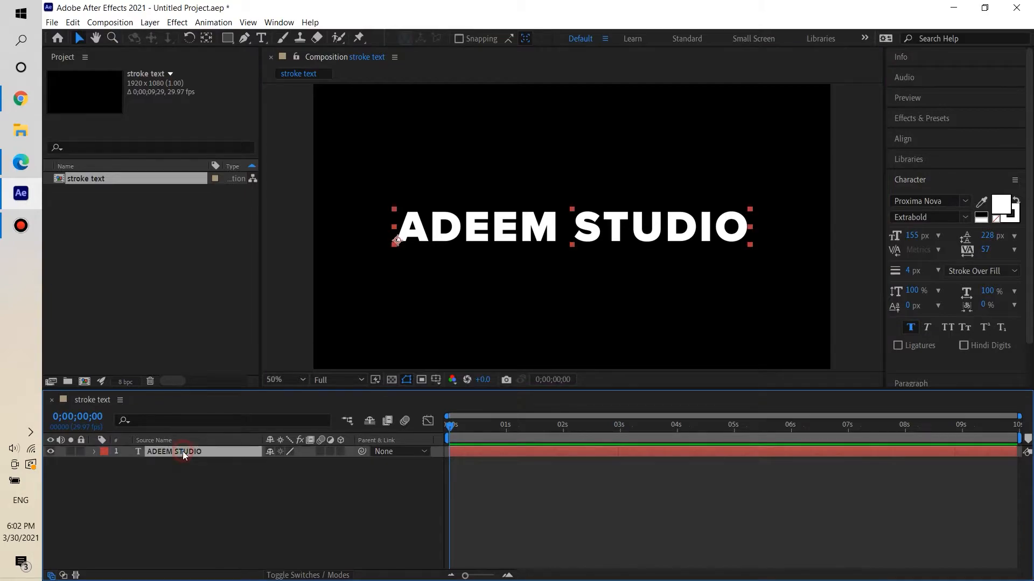
right_click(183, 451)
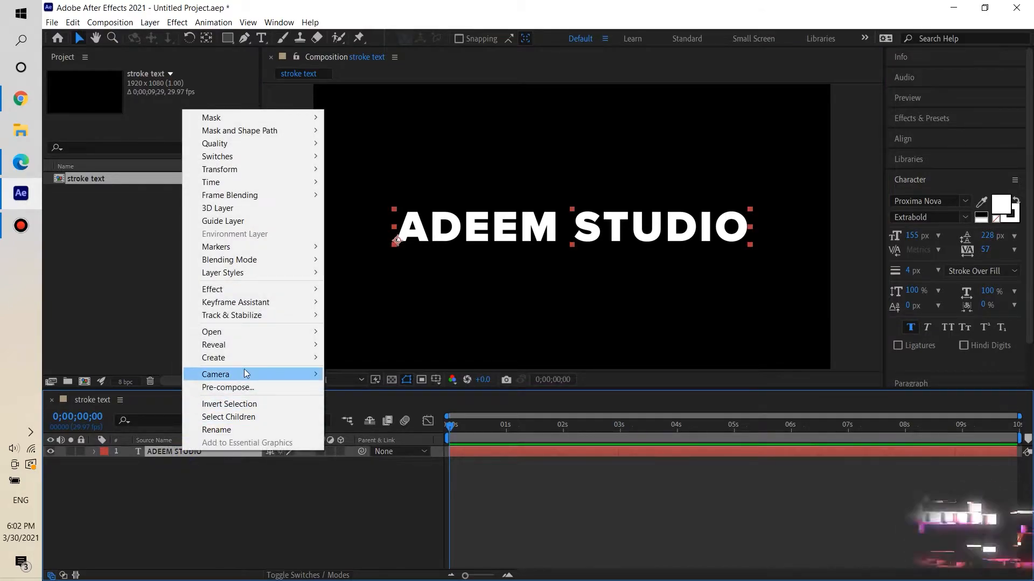
mouse_move(247, 362)
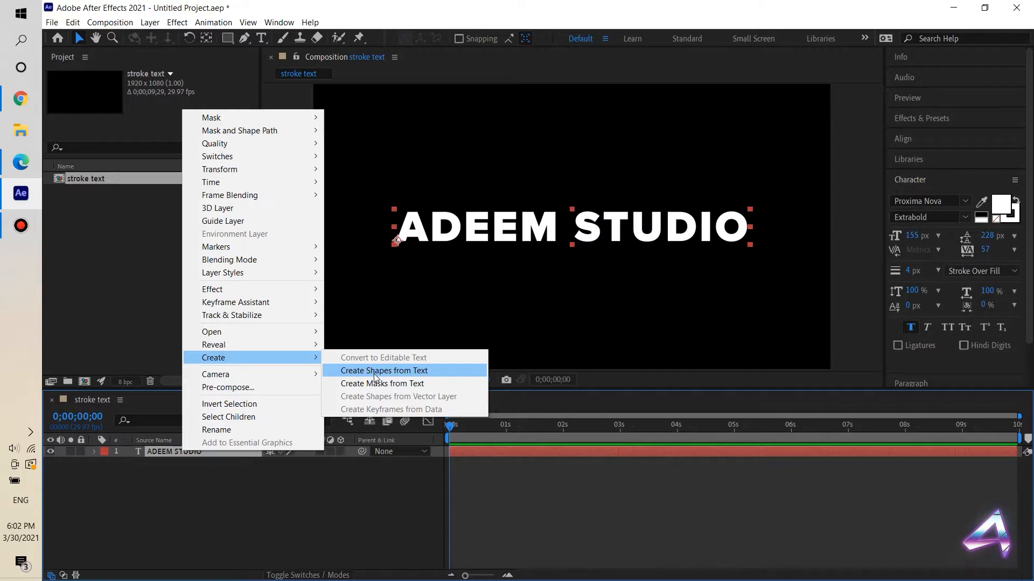
click(374, 371)
click(300, 492)
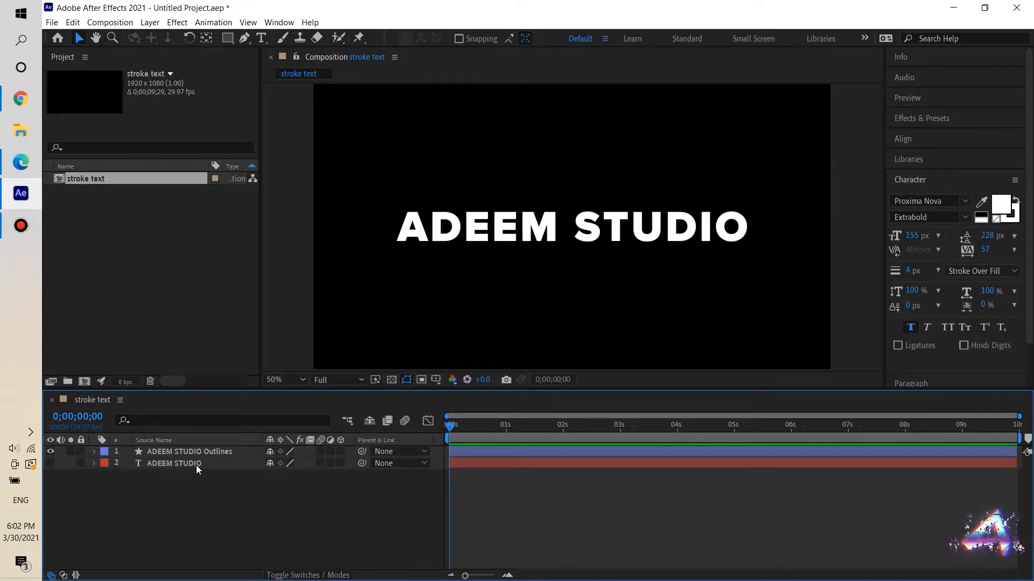
click(197, 466)
key(Delete)
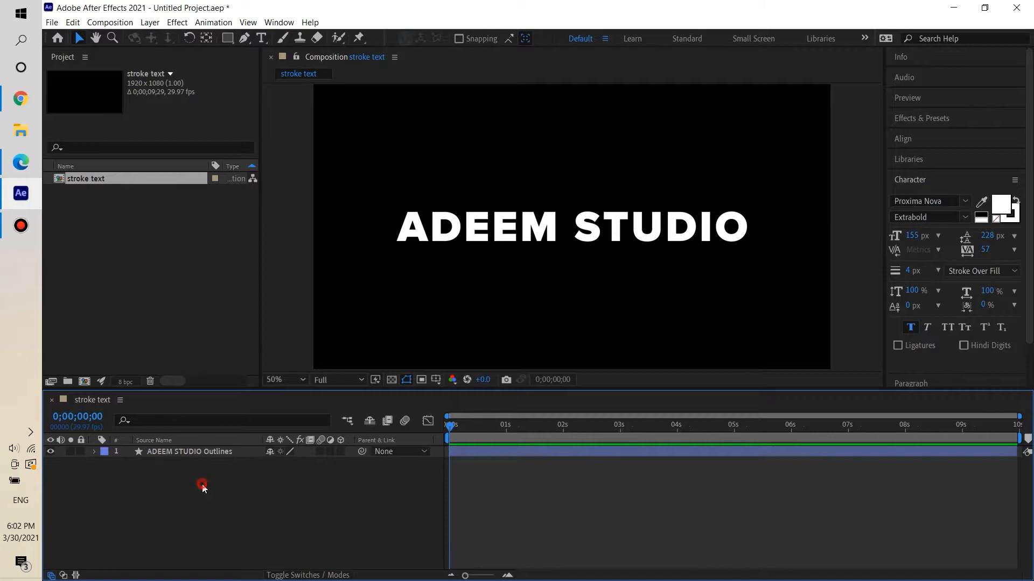
Add a Trim Paths operator to the contents of the ADEEM STUDIO Outlines layer
click(95, 451)
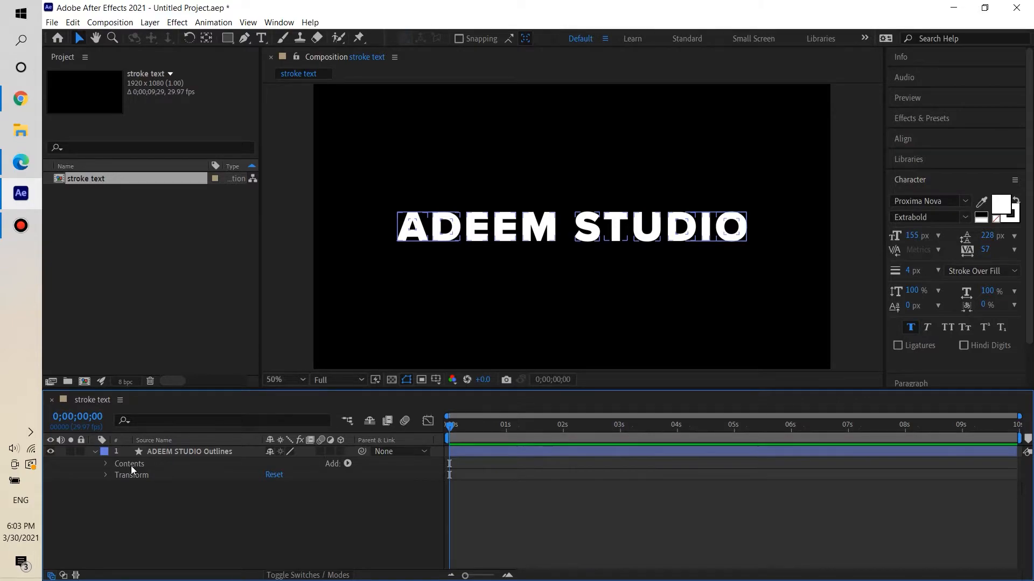
click(347, 464)
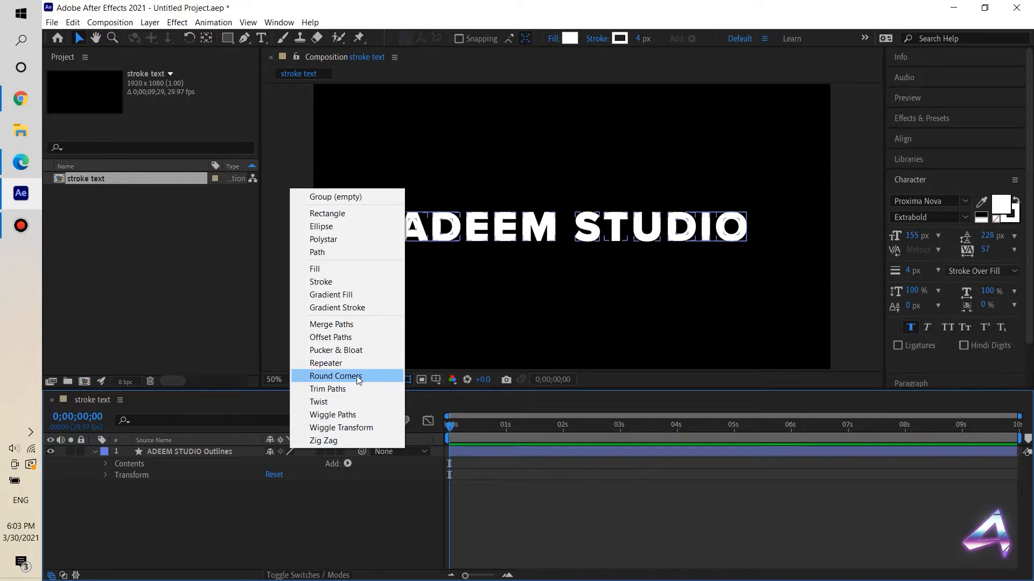
click(351, 390)
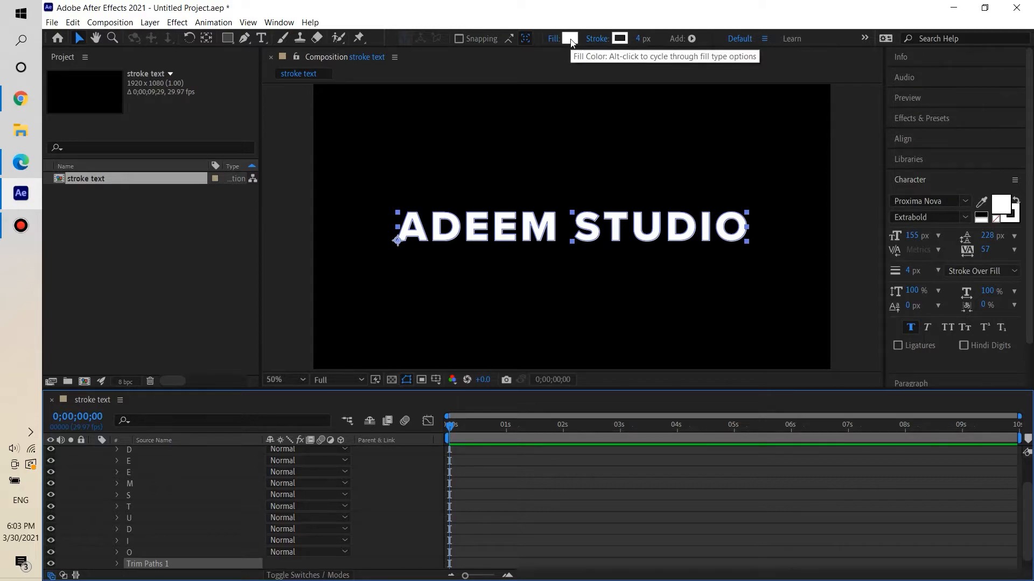
Set the fill of the ADEEM STUDIO outlines to None so only the stroke is drawn
click(555, 38)
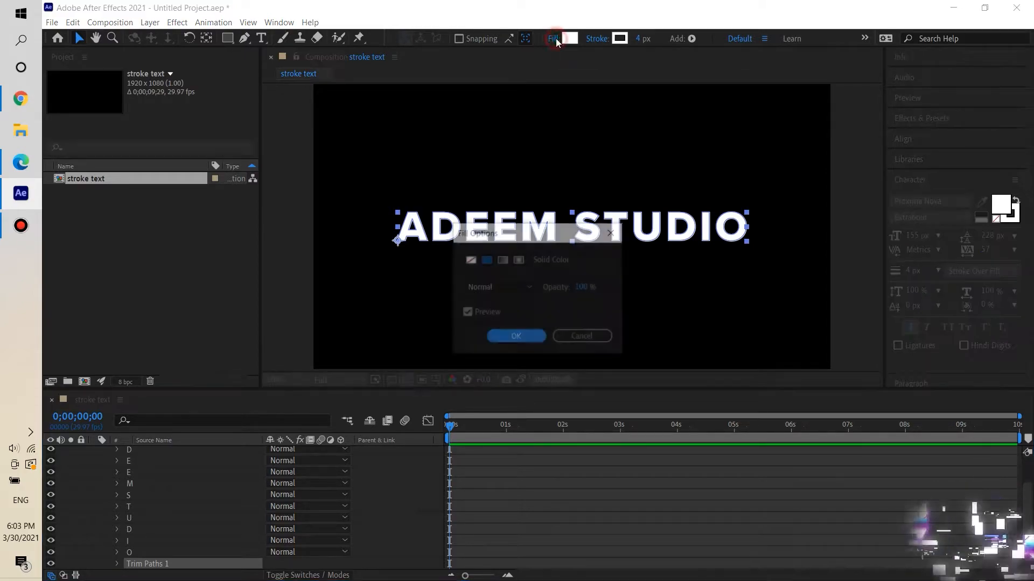
click(470, 259)
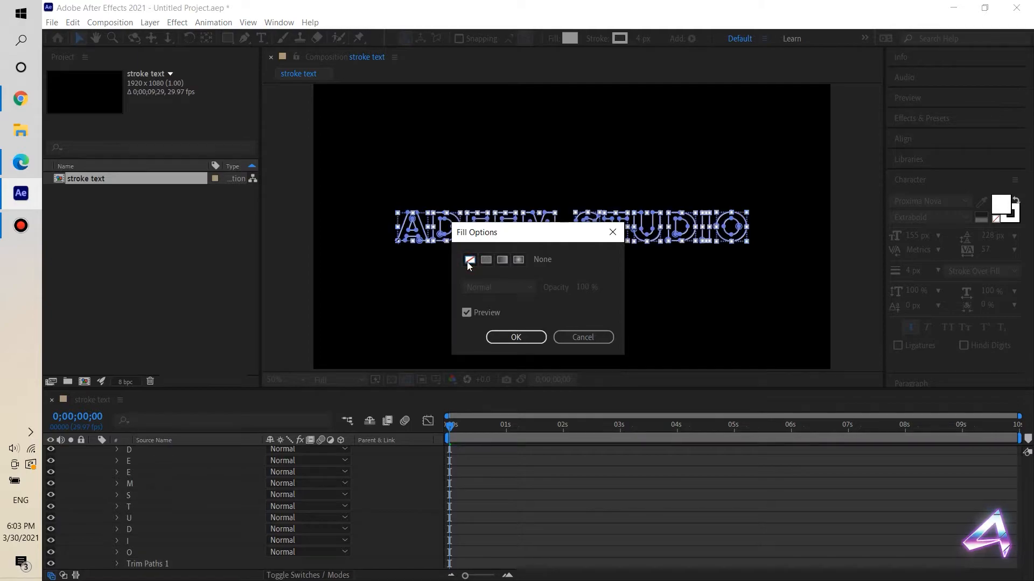
click(500, 337)
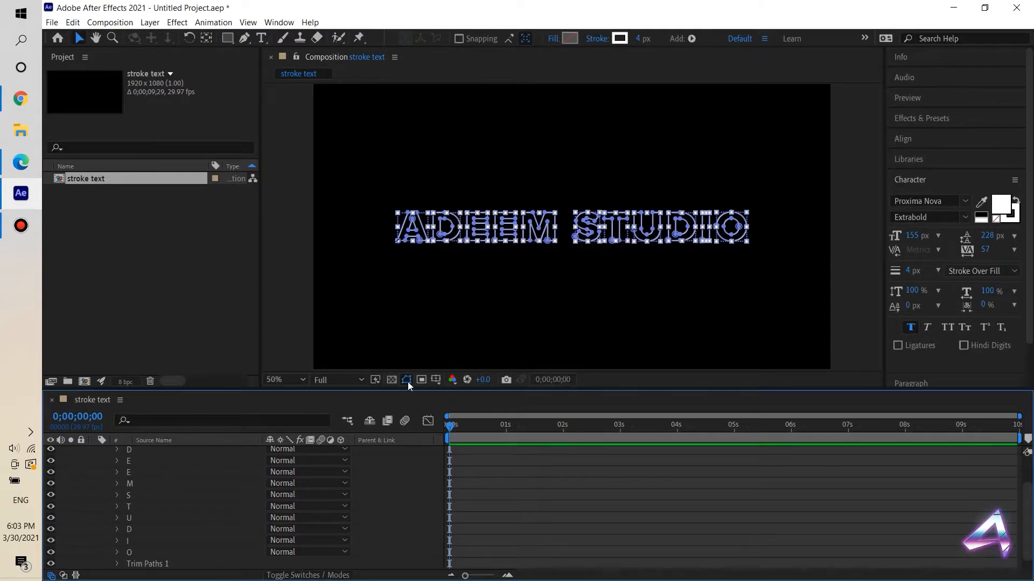
Enlarge the timeline area and expand the Trim Paths 1 properties of the outlines layer
drag(435, 388, 435, 347)
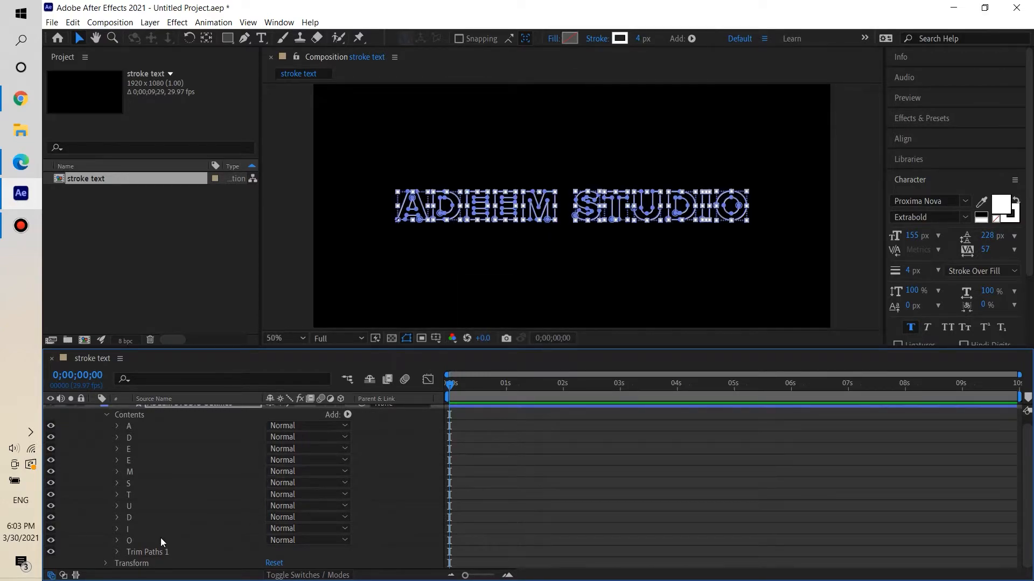
scroll(109, 455, up, 1)
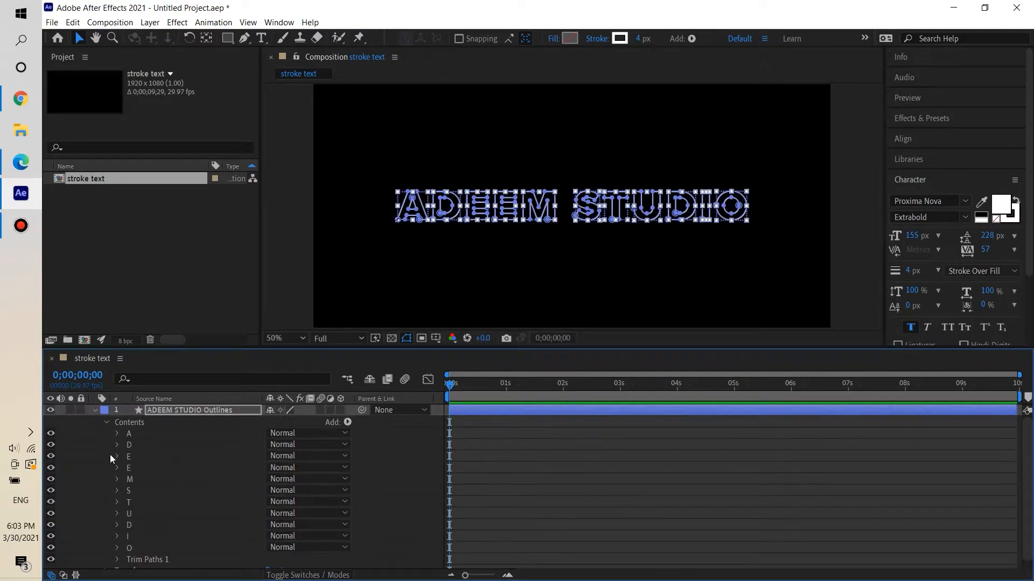
click(106, 423)
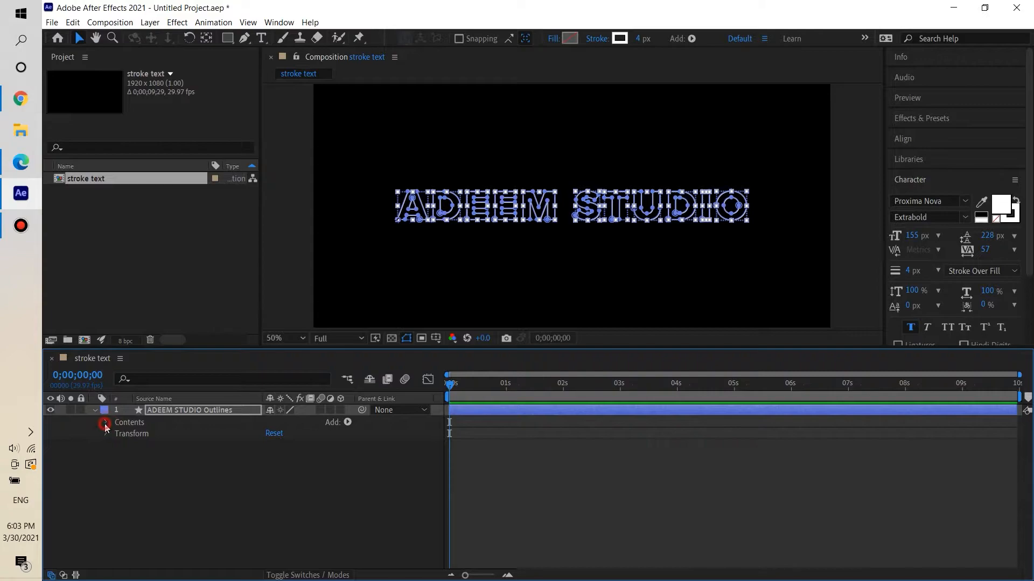
click(106, 424)
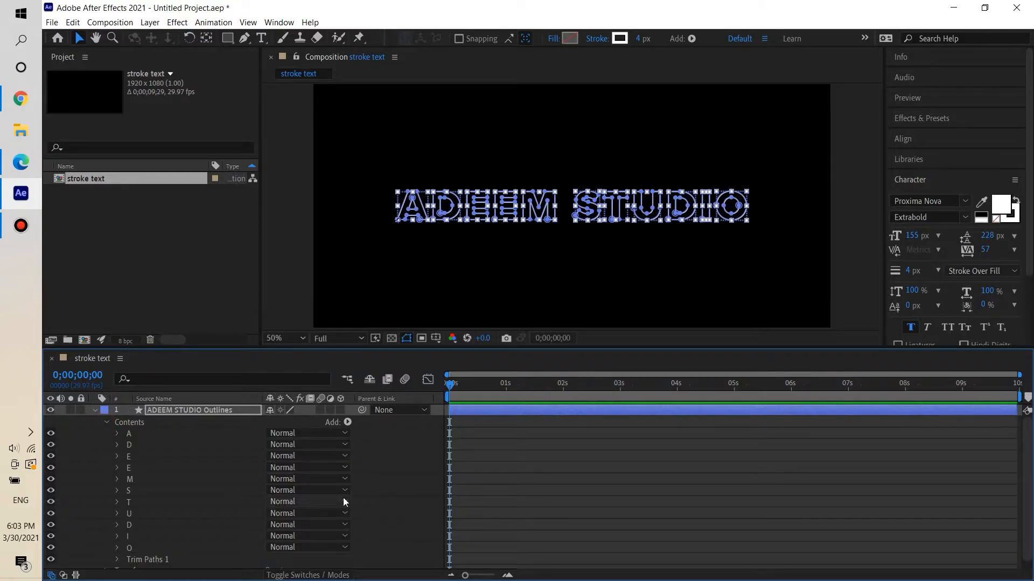
click(117, 561)
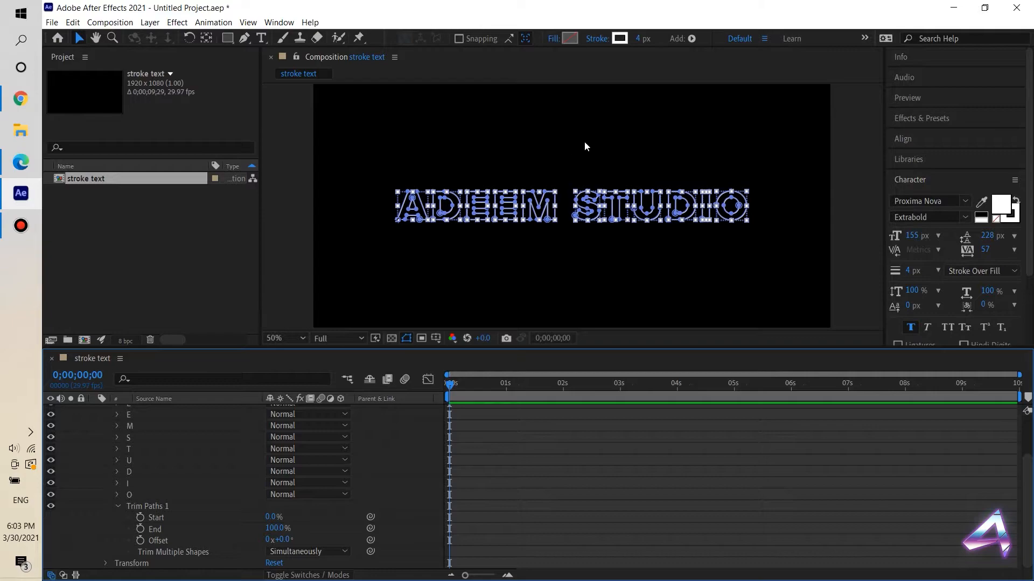
Try to set the letter outlines' stroke width to 7 px and deselect the layer
click(640, 39)
text(7)
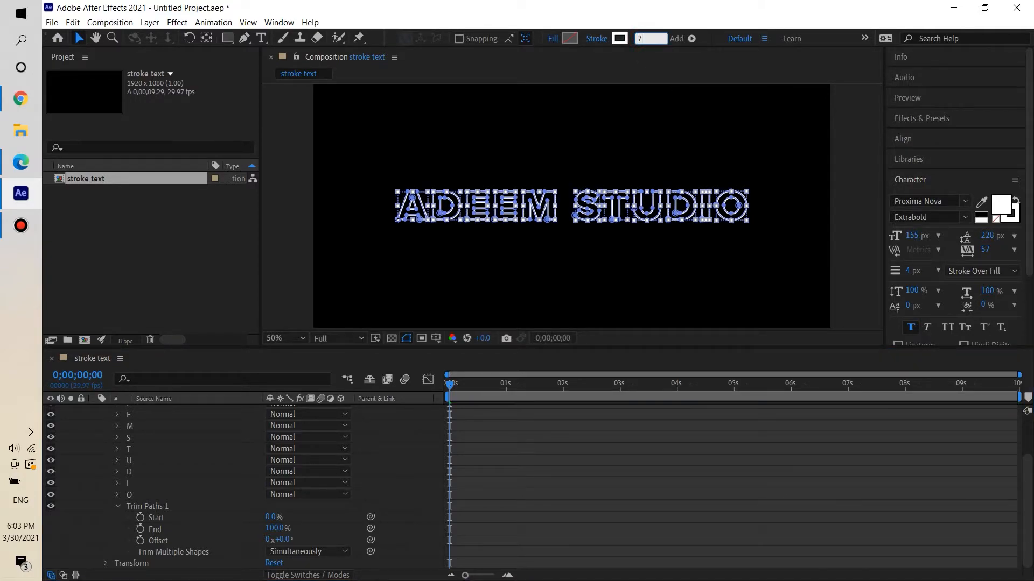
key(Return)
mouse_move(451, 384)
mouse_down()
mouse_move(511, 387)
mouse_move(449, 386)
mouse_up()
click(849, 221)
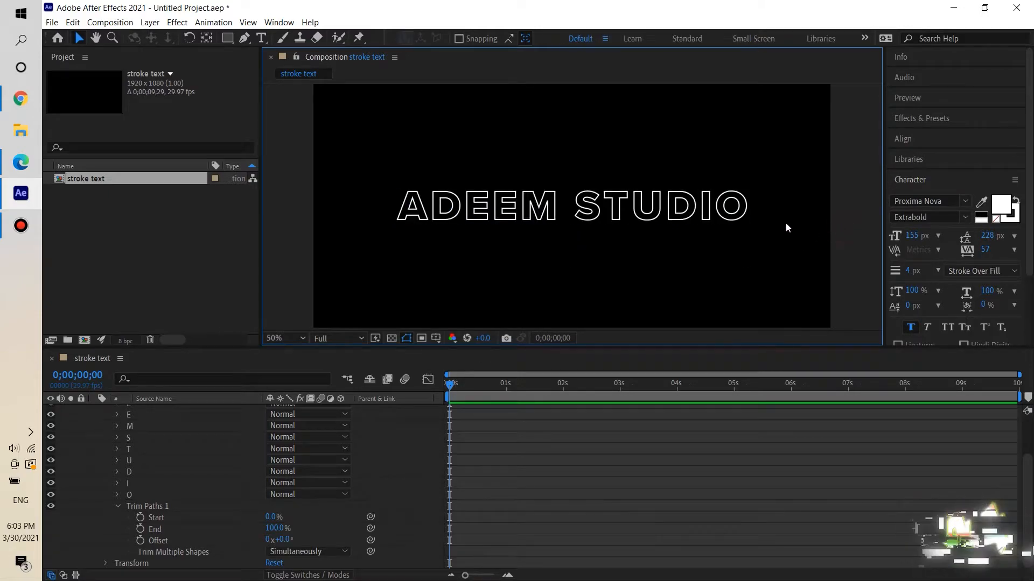
Select the outlines layer and set its stroke width to 7 px
click(526, 214)
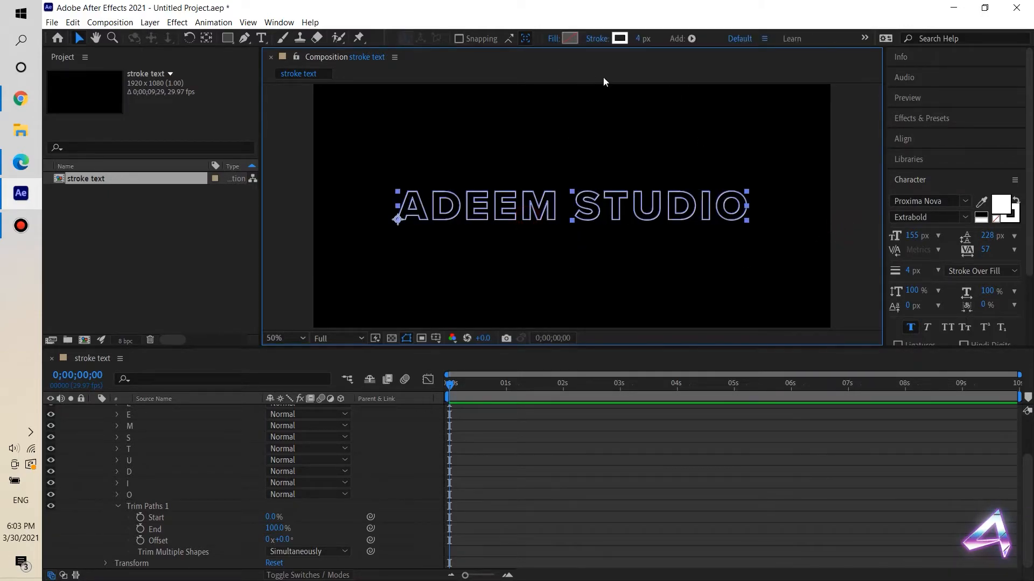
click(642, 39)
text(7)
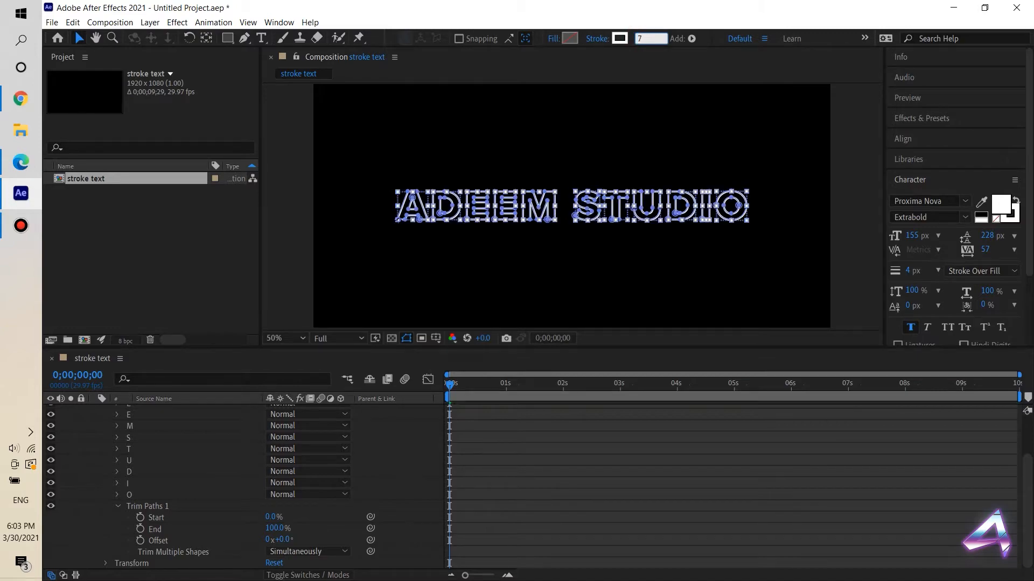
key(Return)
click(836, 198)
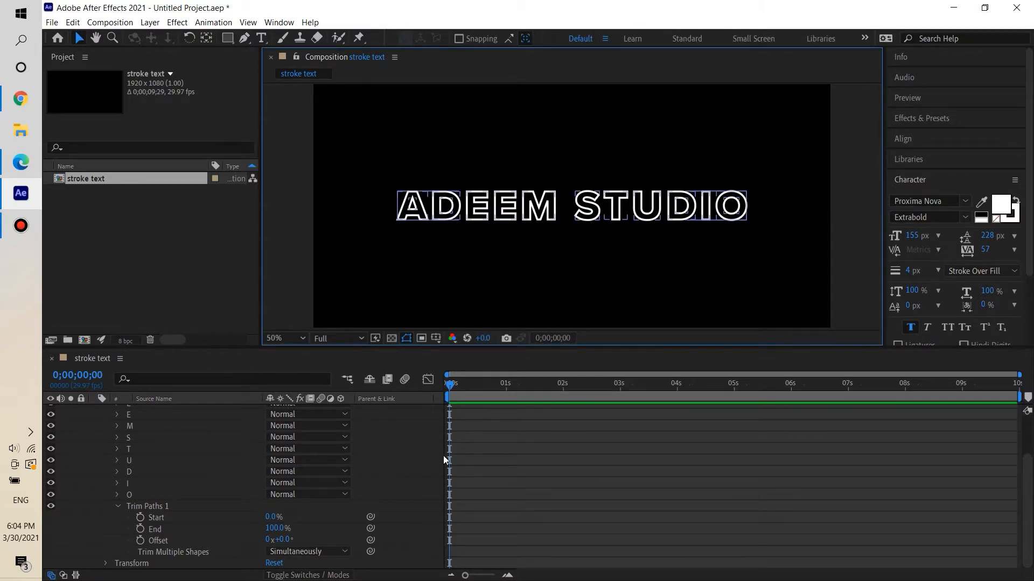
Scrub the Trim Paths 1 End value to test how it trims the letter strokes
drag(448, 385, 416, 388)
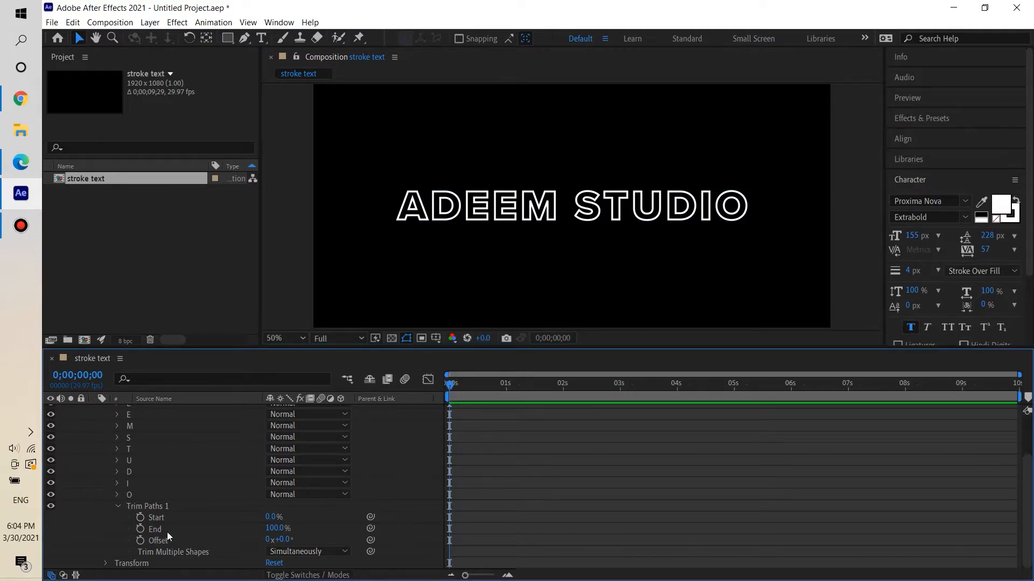
click(125, 500)
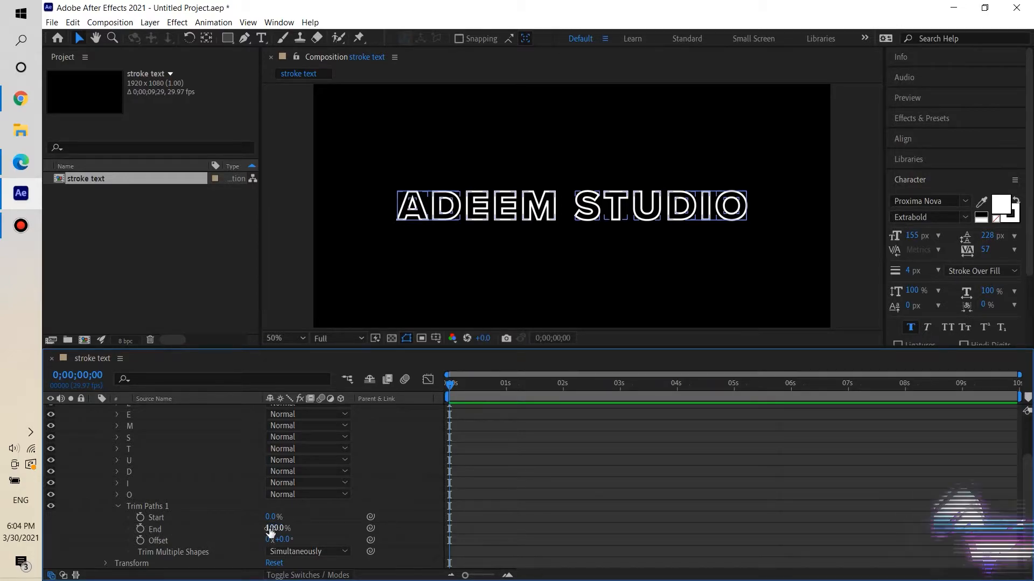
click(268, 528)
mouse_move(268, 528)
mouse_down()
mouse_move(229, 524)
mouse_move(323, 524)
mouse_up()
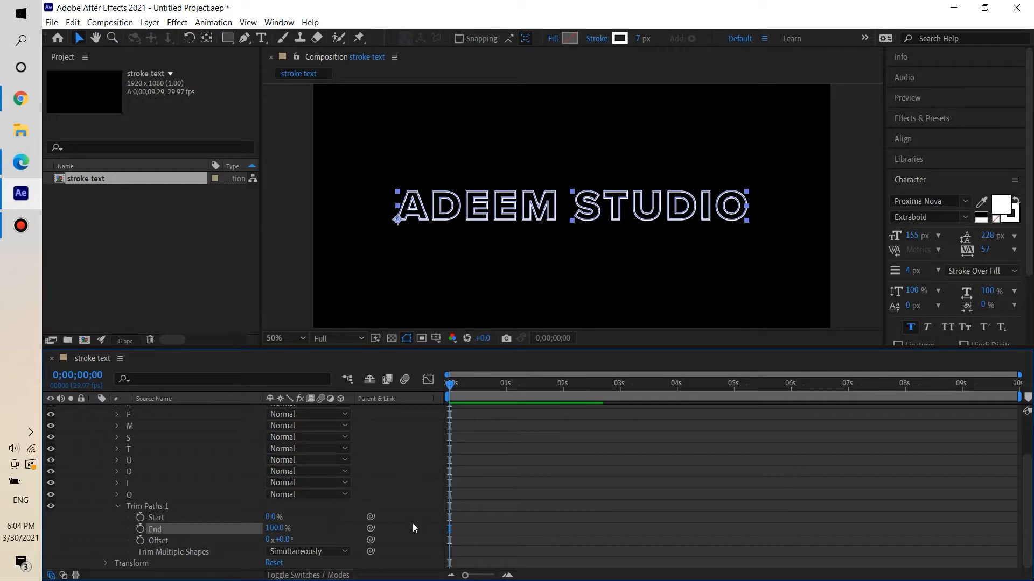
Keyframe the Trim Paths 1 End property from 0% at 0;00;00;00 to 100% at 0;00;02;13
drag(451, 388, 415, 379)
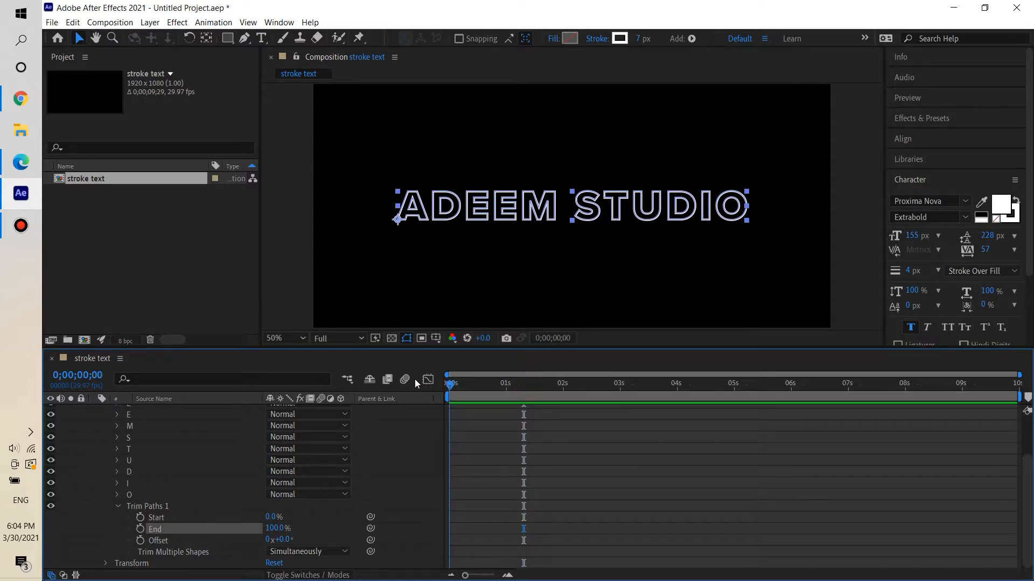
click(141, 528)
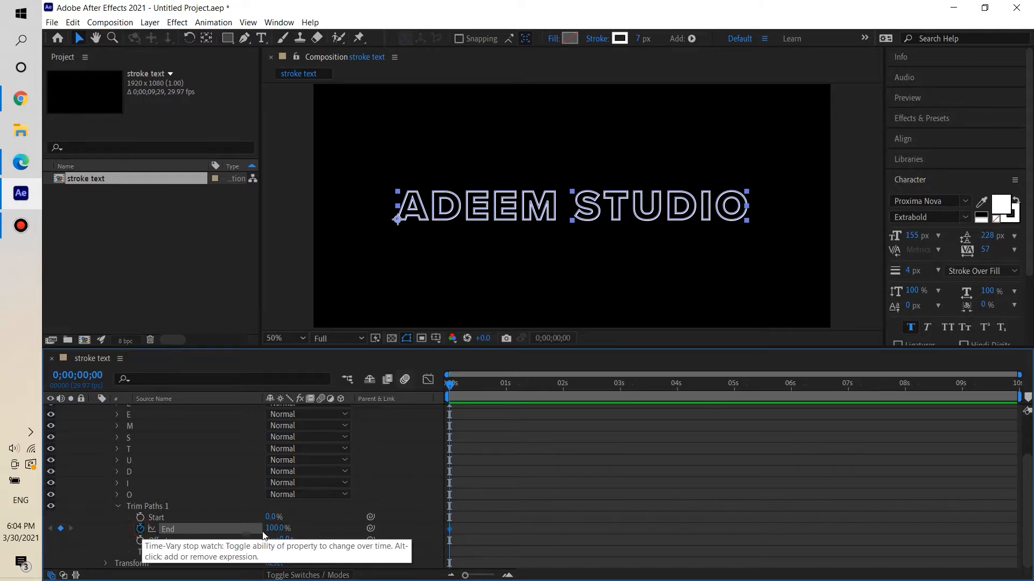
drag(278, 533, 185, 532)
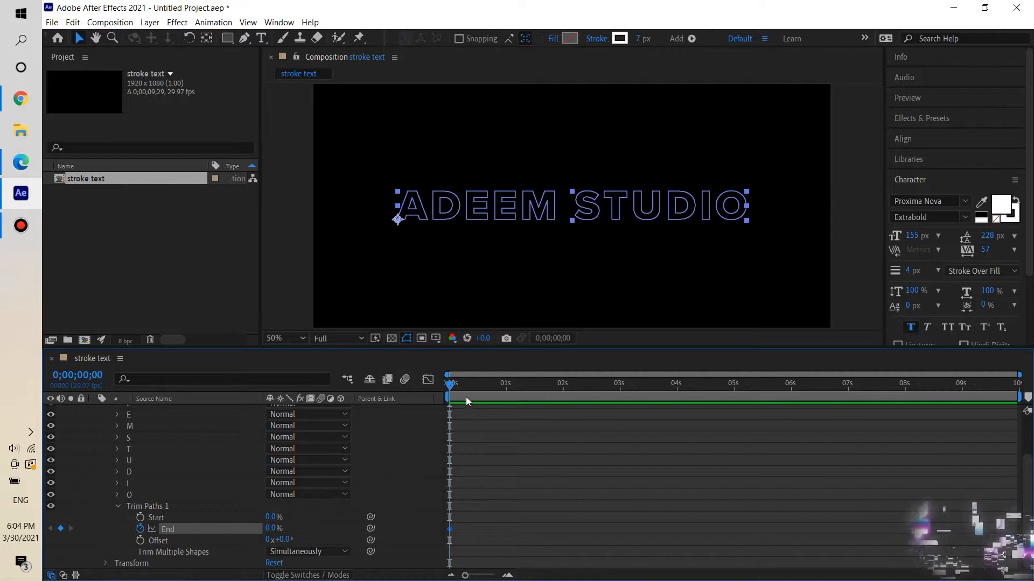
drag(452, 384, 590, 400)
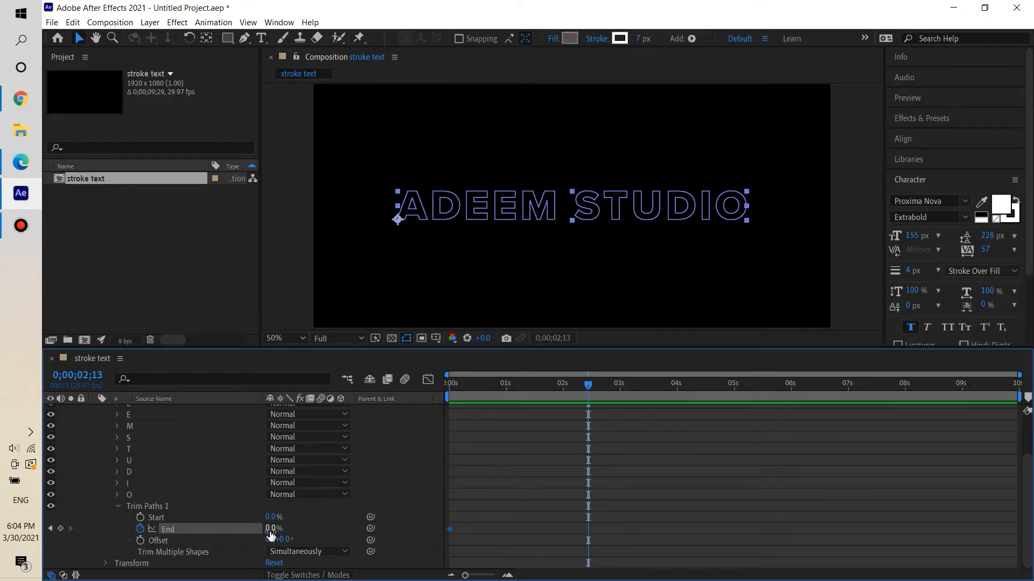
drag(273, 535, 351, 526)
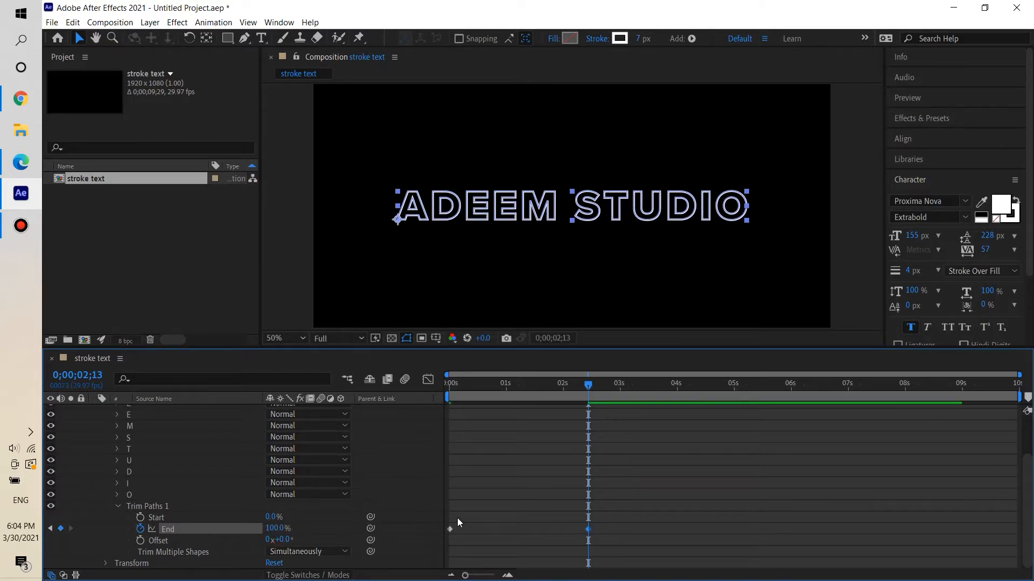
Preview the stroke reveal animation from the start of the composition
mouse_move(587, 384)
mouse_down()
mouse_move(402, 381)
mouse_move(549, 391)
mouse_move(392, 393)
mouse_move(647, 392)
mouse_move(489, 392)
mouse_move(557, 391)
mouse_up()
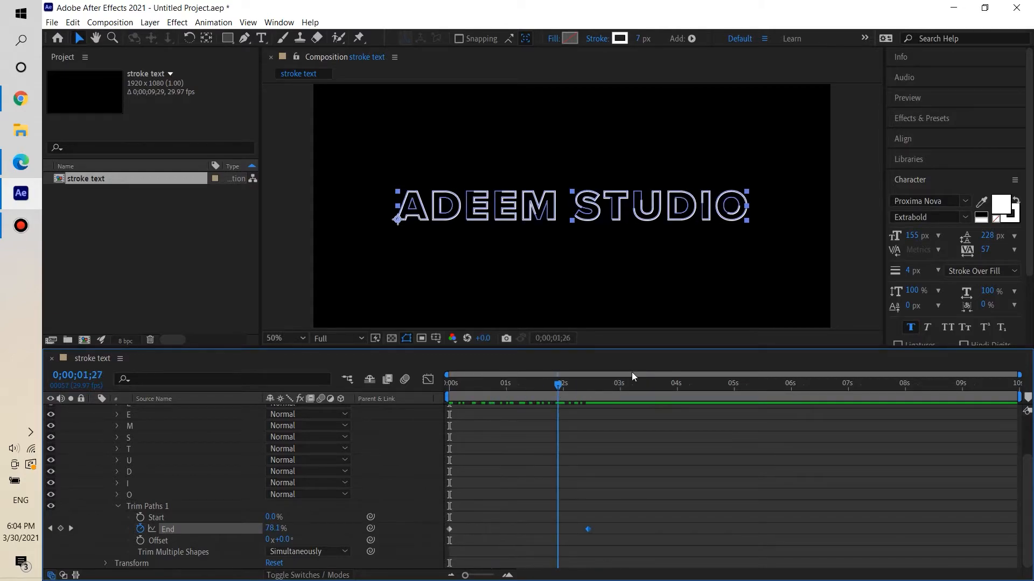
click(907, 98)
click(954, 117)
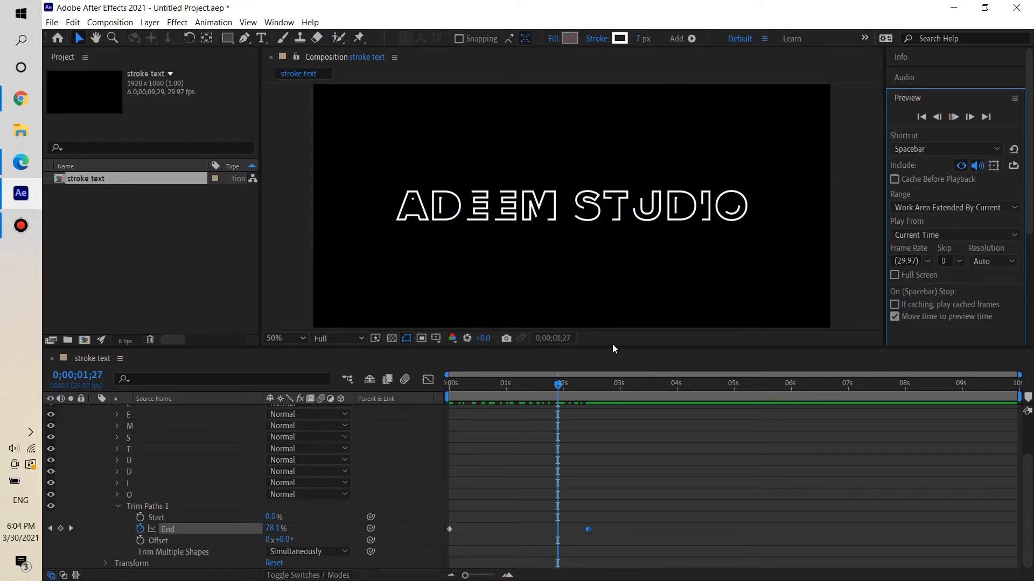
drag(557, 386, 424, 388)
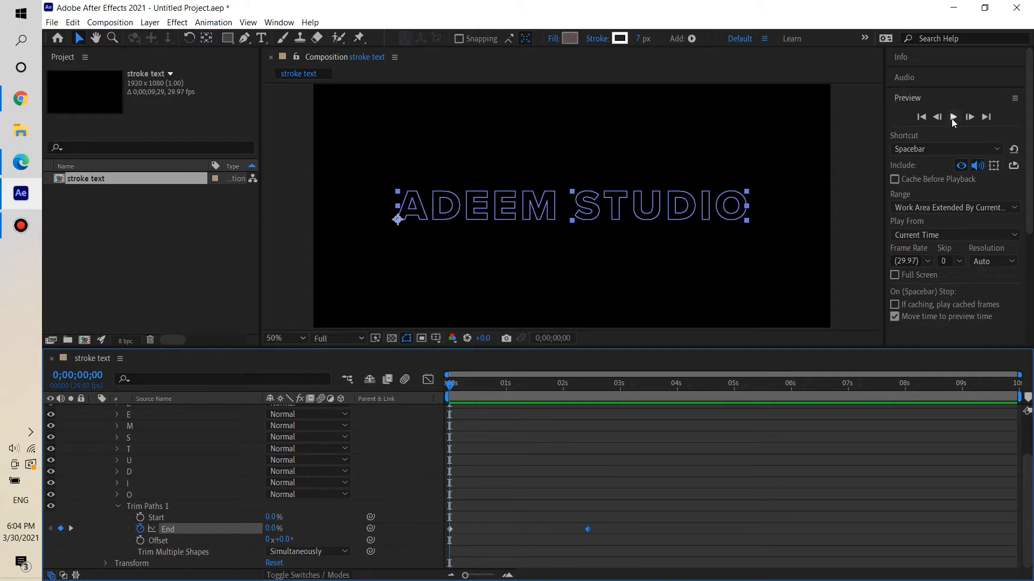
click(952, 118)
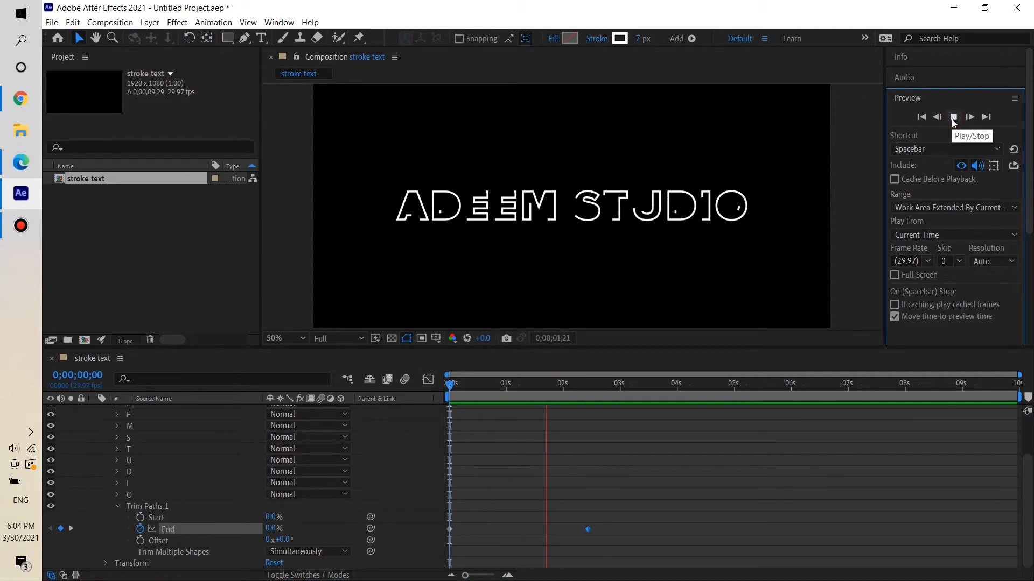
click(952, 118)
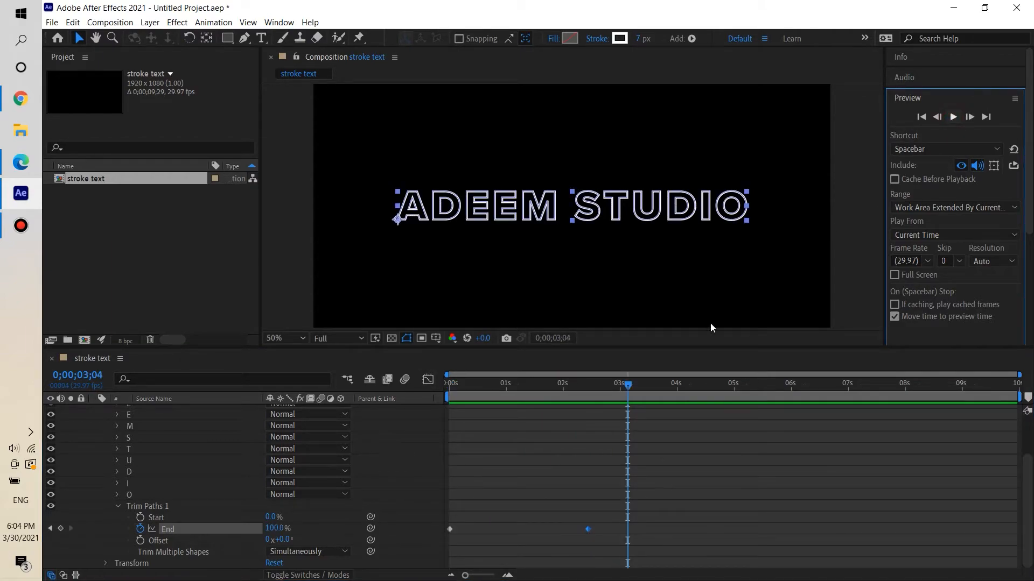
Try moving the 100% End keyframe earlier, to just before the 2-second mark, and preview the faster reveal
drag(630, 383, 550, 389)
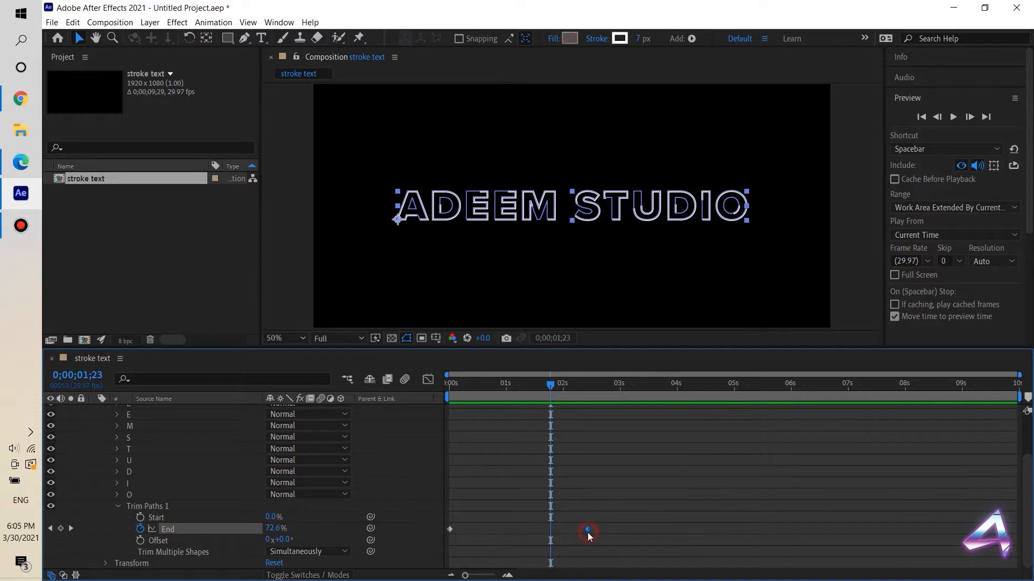
drag(587, 531, 545, 529)
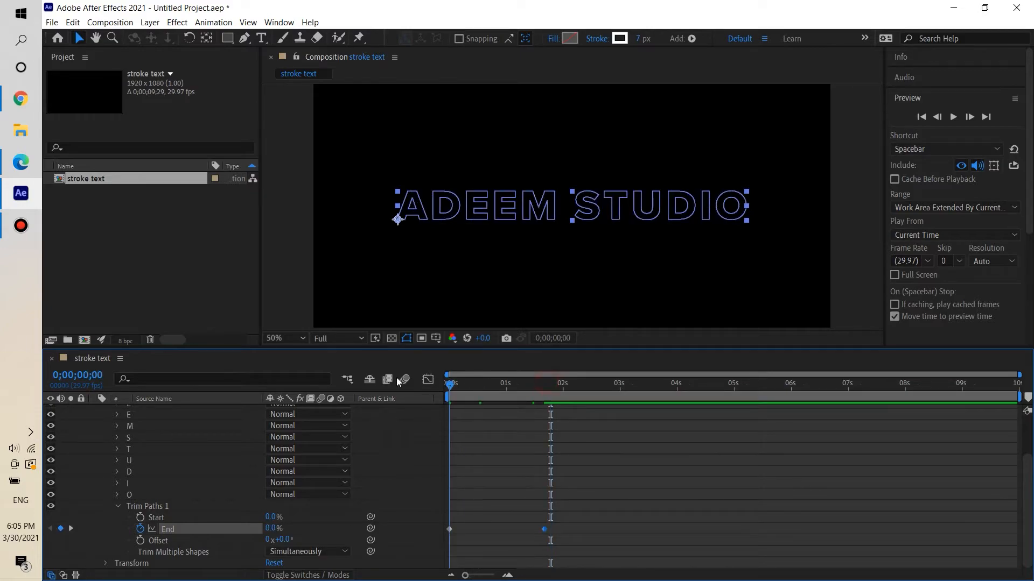
click(952, 117)
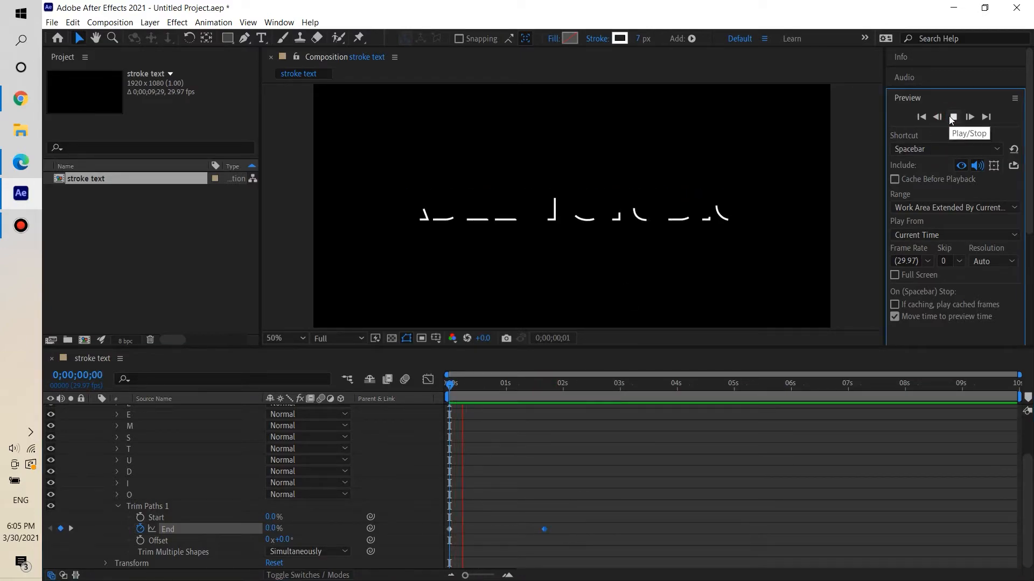
click(951, 117)
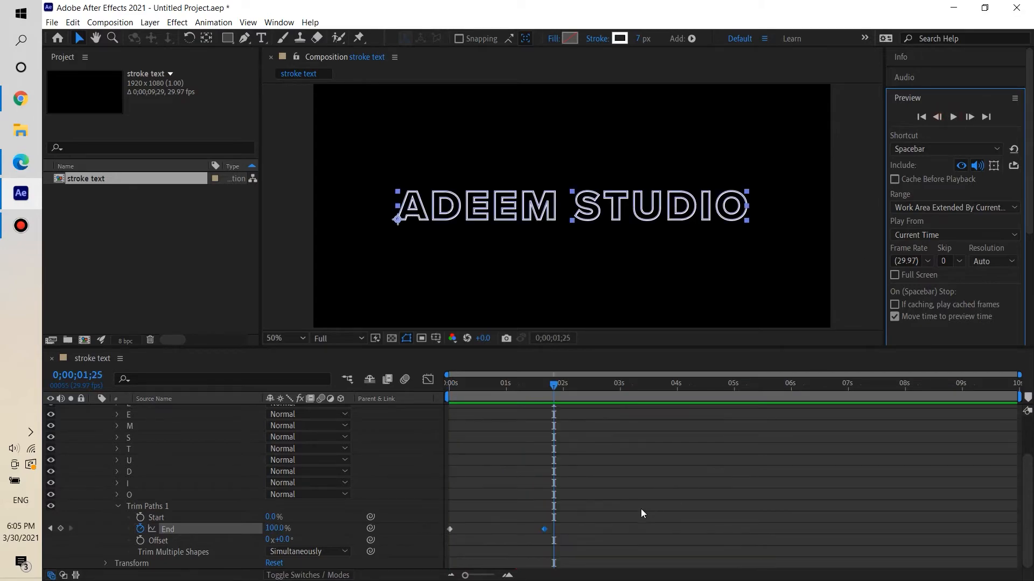
Move the 100% End keyframe to 0;00;02;16 and play the animation from the beginning
drag(545, 529, 595, 525)
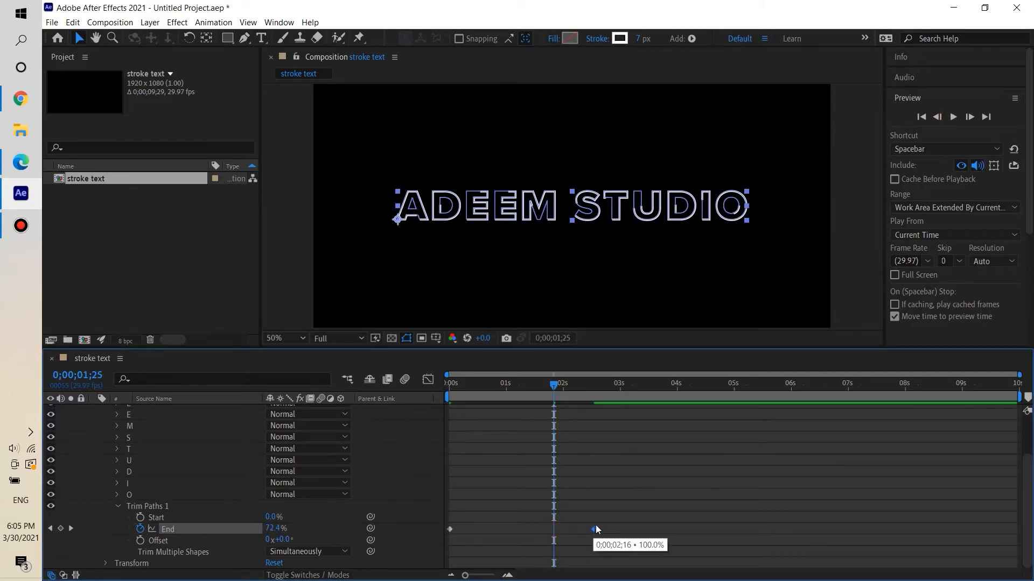
drag(561, 389, 435, 383)
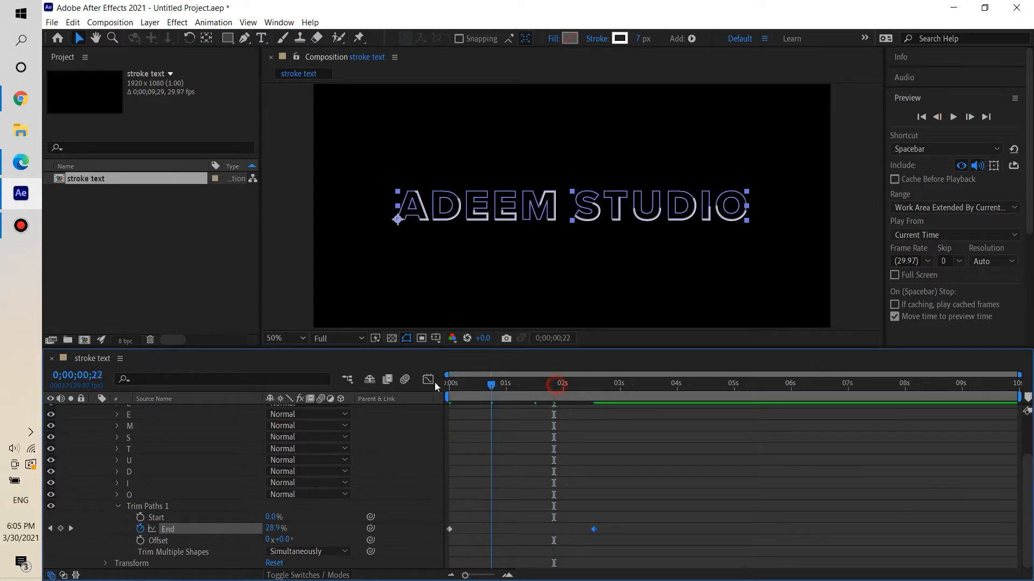
click(952, 117)
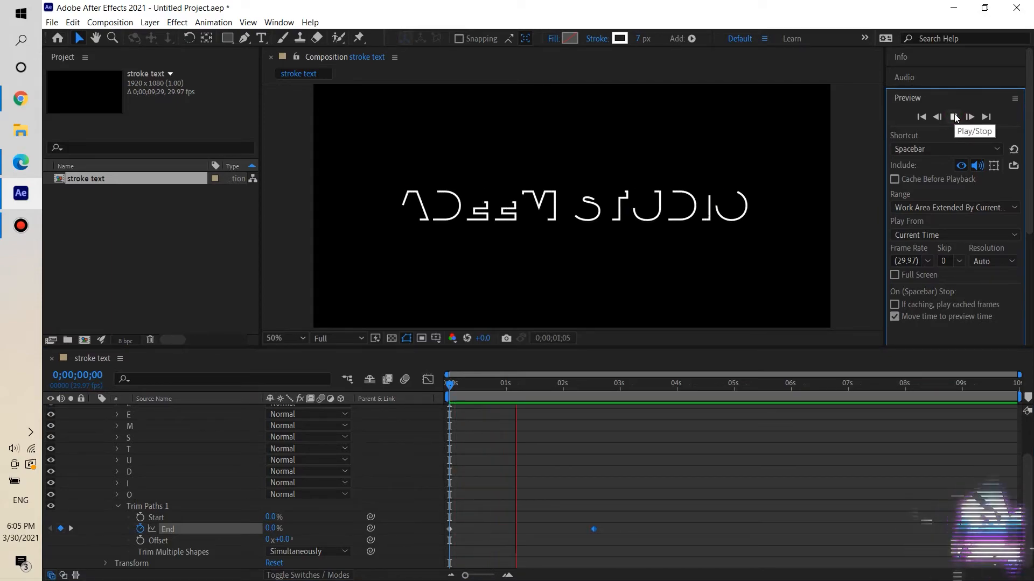
click(954, 116)
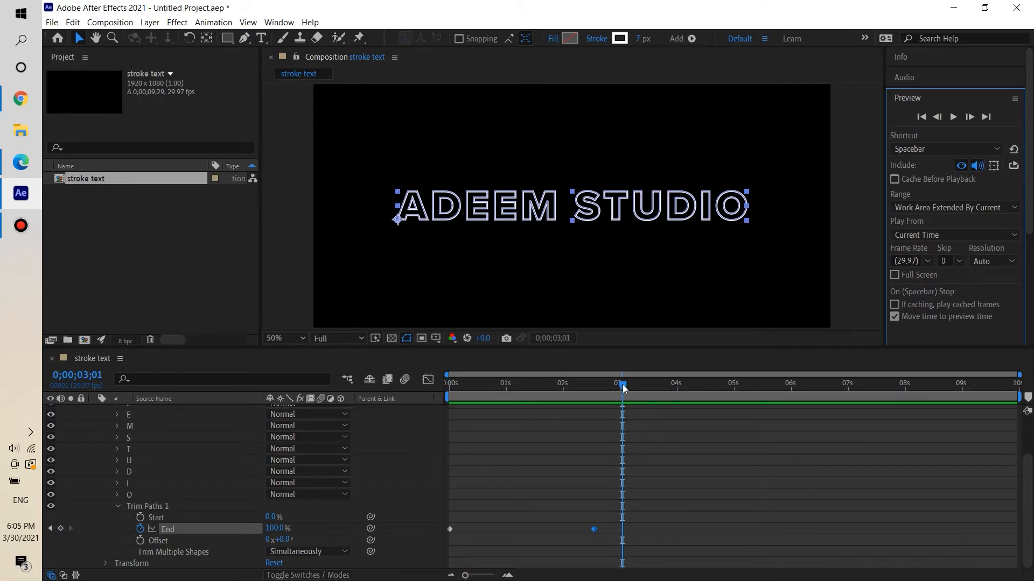
Add a 100% End keyframe at 0;00;04;04 and set End to 0% at 0;00;05;26
drag(623, 385, 684, 399)
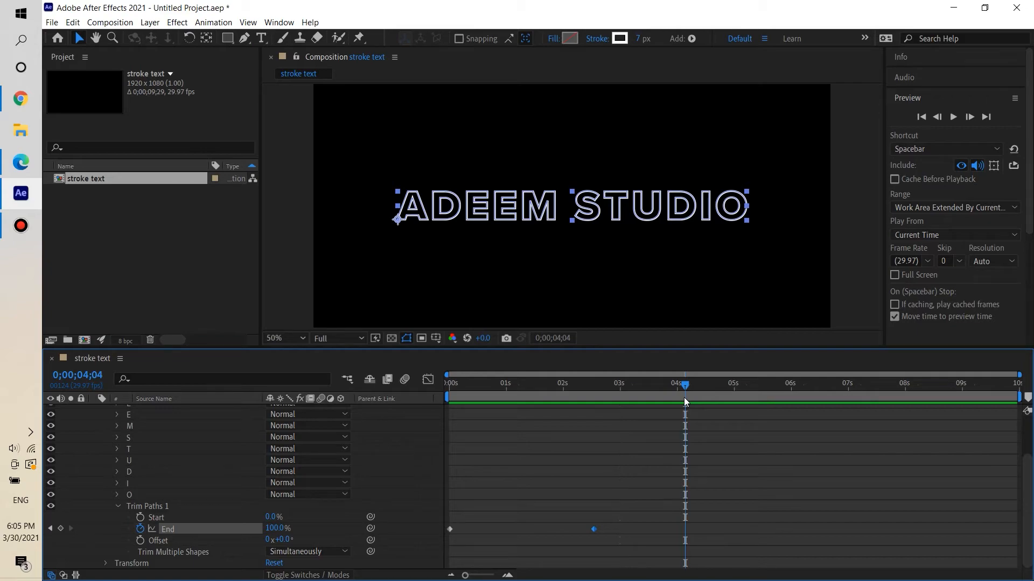
click(59, 529)
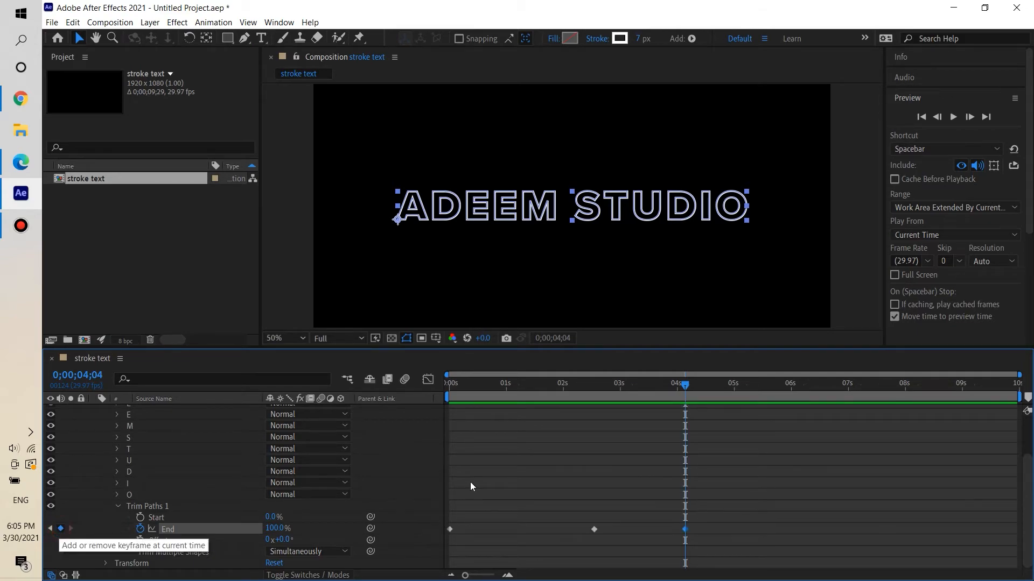
click(708, 385)
drag(711, 385, 784, 386)
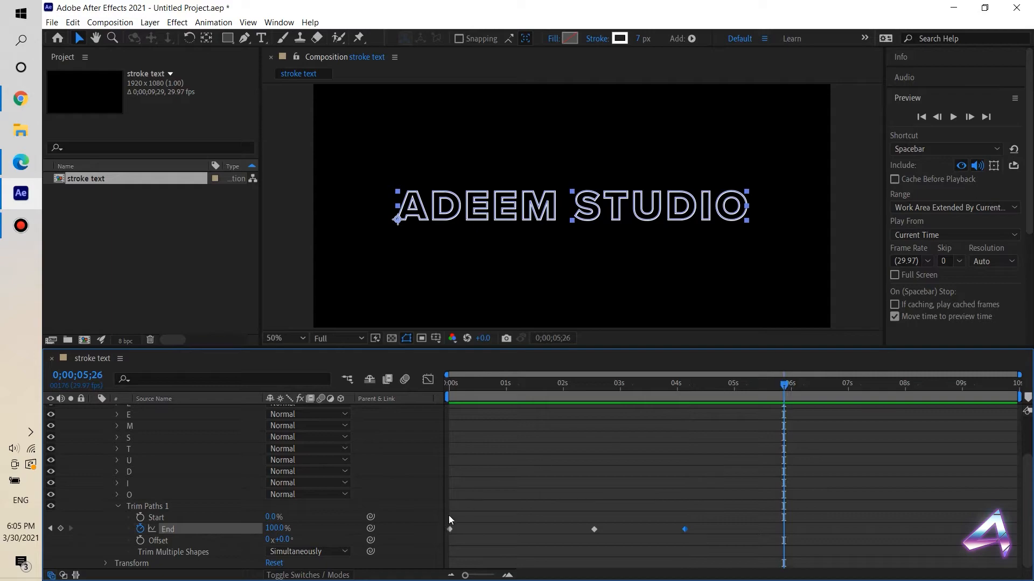
drag(276, 528, 140, 534)
Play the full animation from the first frame to check the strokes drawing on and off
drag(784, 385, 359, 383)
click(957, 120)
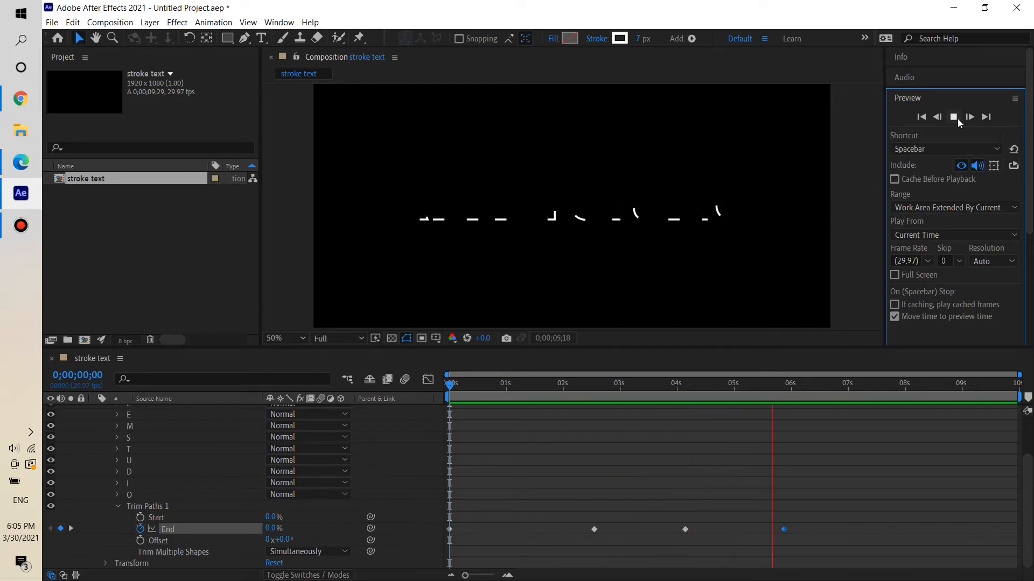
click(954, 118)
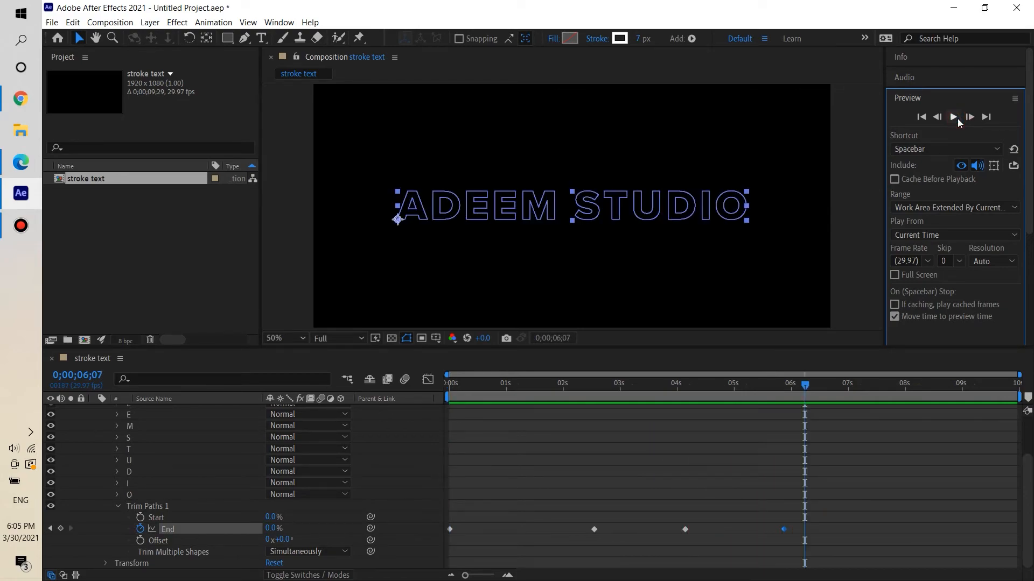